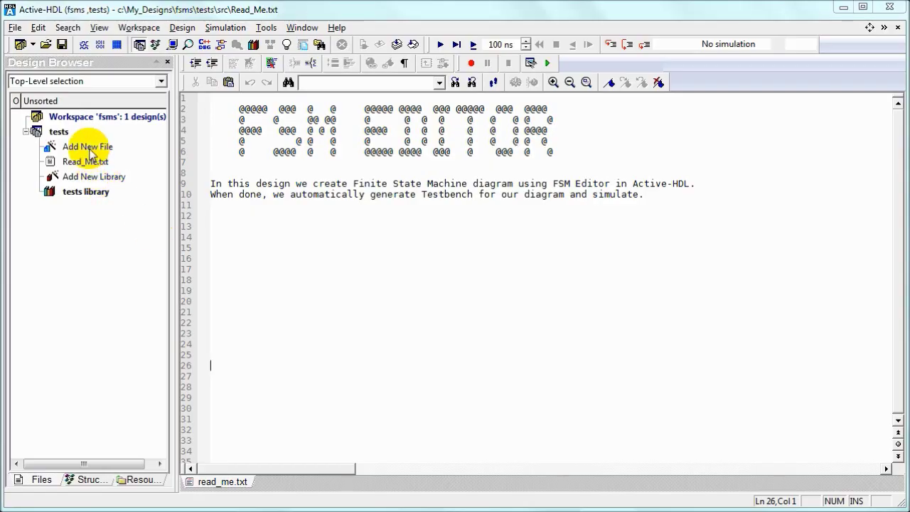
Start a new State Diagram file and advance the wizard to the ports page
{"action": "right_click", "coordinate": [91, 150]}
{"action": "mouse_move", "coordinate": [142, 157]}
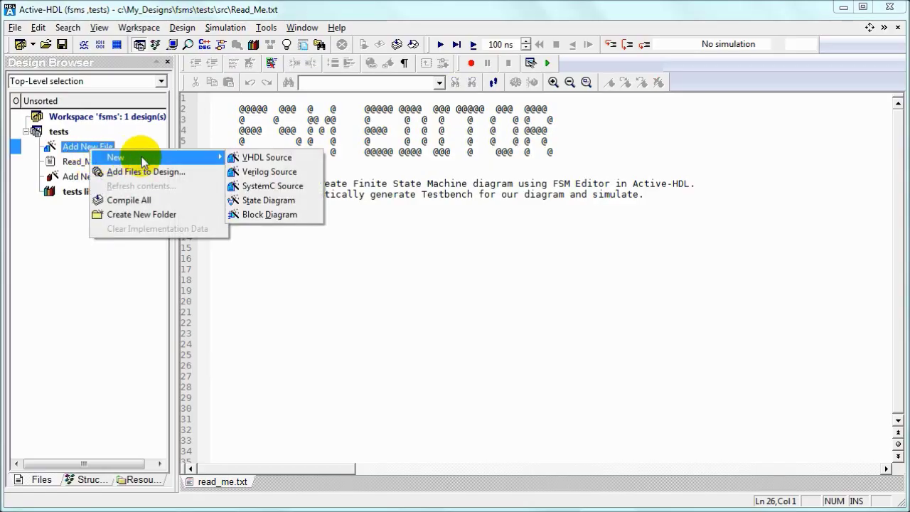
{"action": "left_click", "coordinate": [284, 202]}
{"action": "left_click", "coordinate": [519, 388]}
{"action": "left_click", "coordinate": [518, 387]}
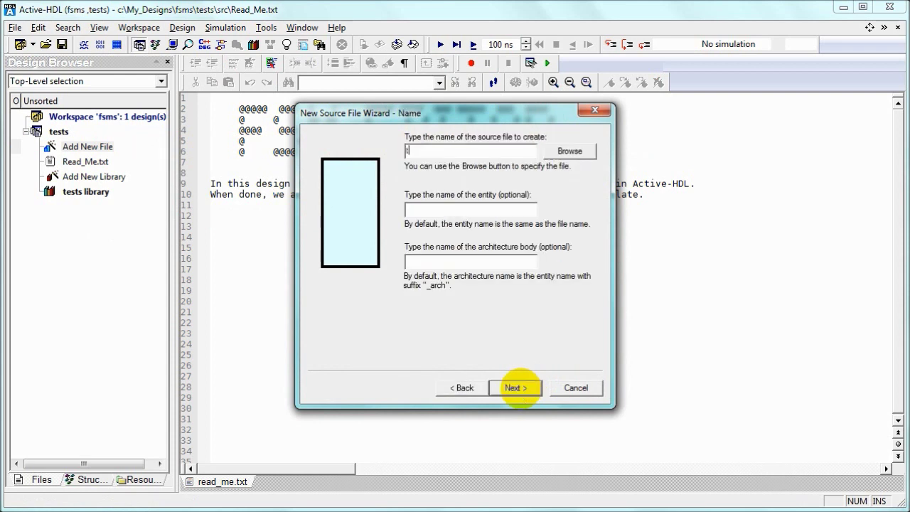
{"action": "left_click", "coordinate": [519, 387]}
Add input port clk, marked as the clock, and input port enable
{"action": "left_click", "coordinate": [433, 299]}
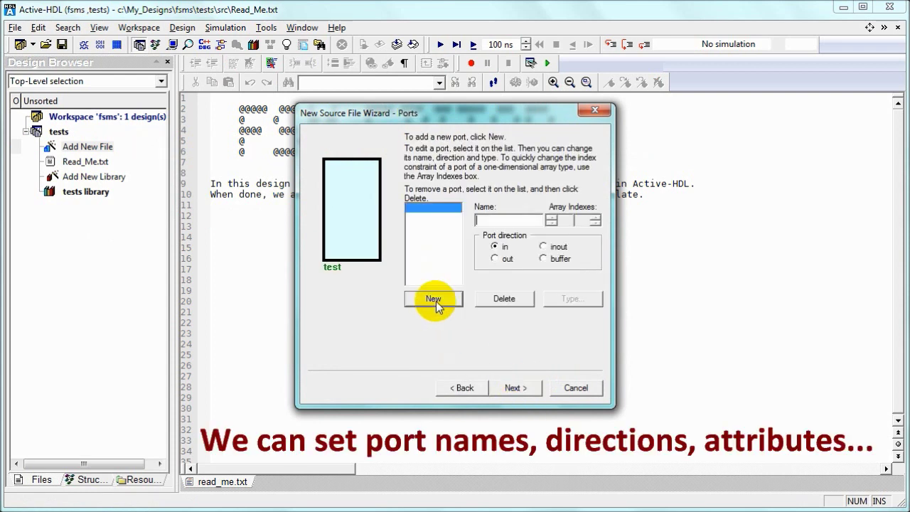
{"action": "type", "text": "clk"}
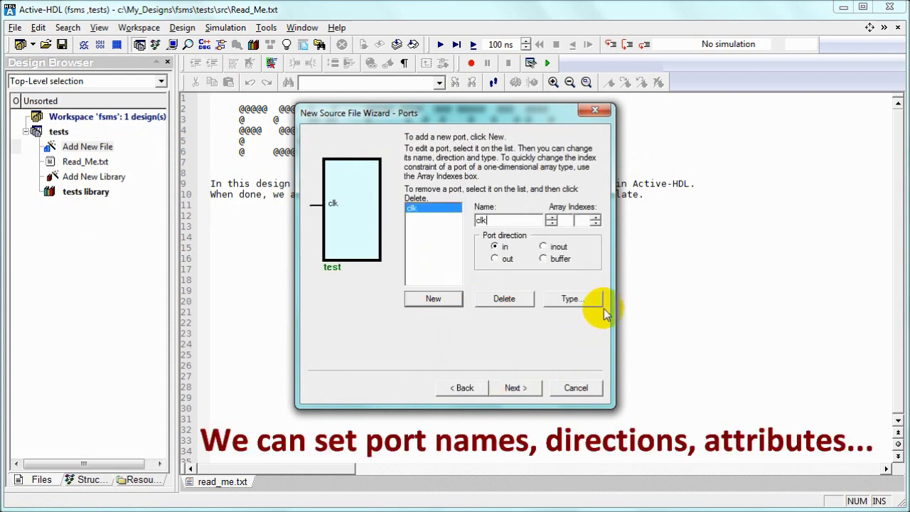
{"action": "left_click", "coordinate": [572, 298]}
{"action": "left_click", "coordinate": [383, 307]}
{"action": "left_click", "coordinate": [514, 204]}
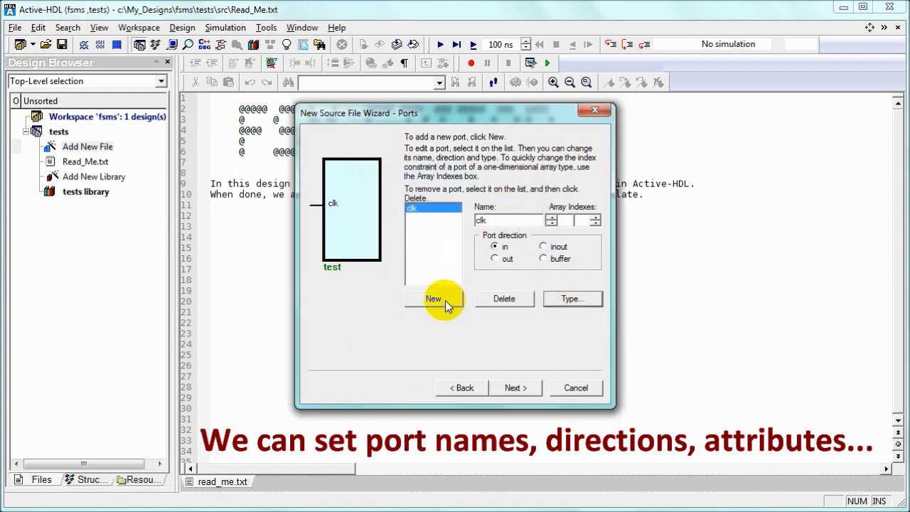
{"action": "type", "text": "enabl"}
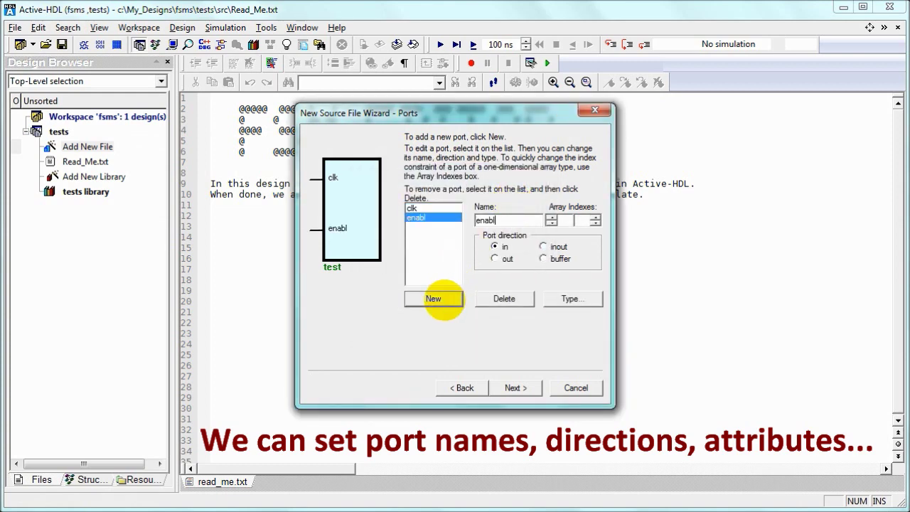
{"action": "type", "text": "e"}
Add the reset input port and a registered output port z
{"action": "left_click", "coordinate": [433, 299]}
{"action": "type", "text": "r"}
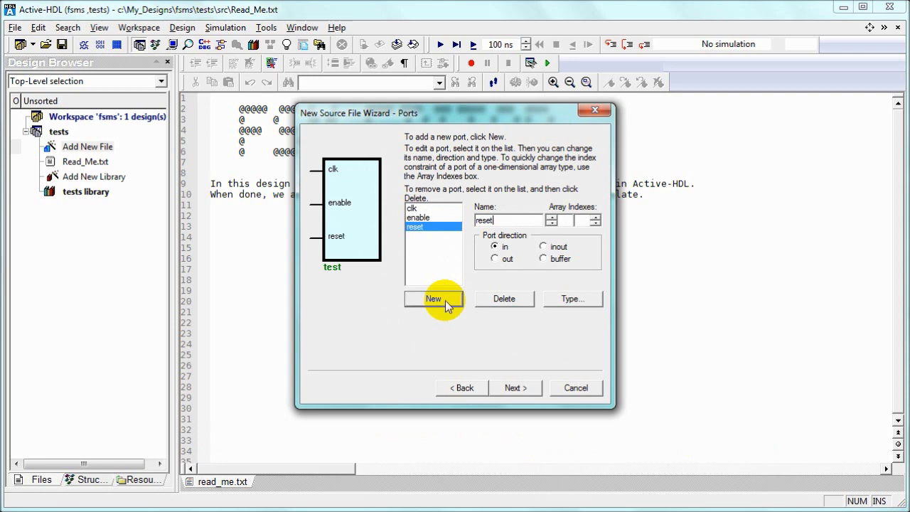
{"action": "left_click", "coordinate": [445, 302]}
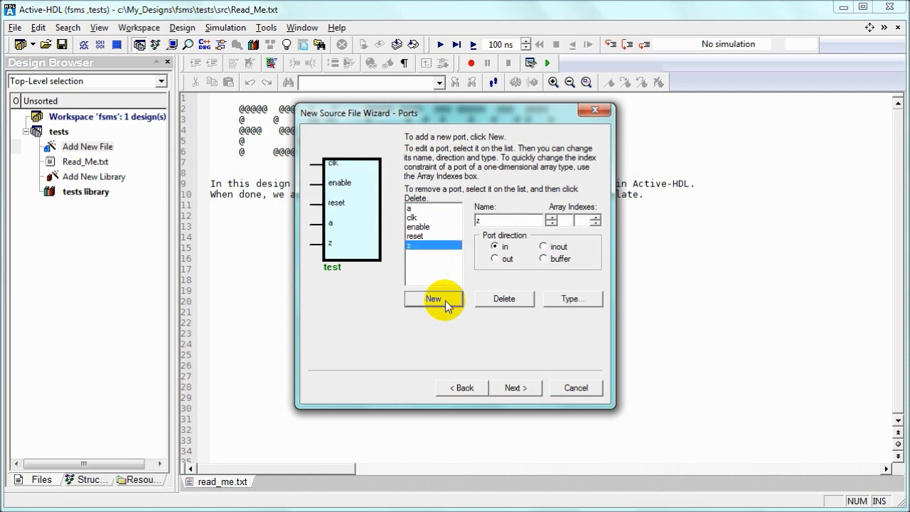
{"action": "left_click", "coordinate": [496, 257]}
{"action": "left_click", "coordinate": [565, 298]}
{"action": "left_click", "coordinate": [463, 307]}
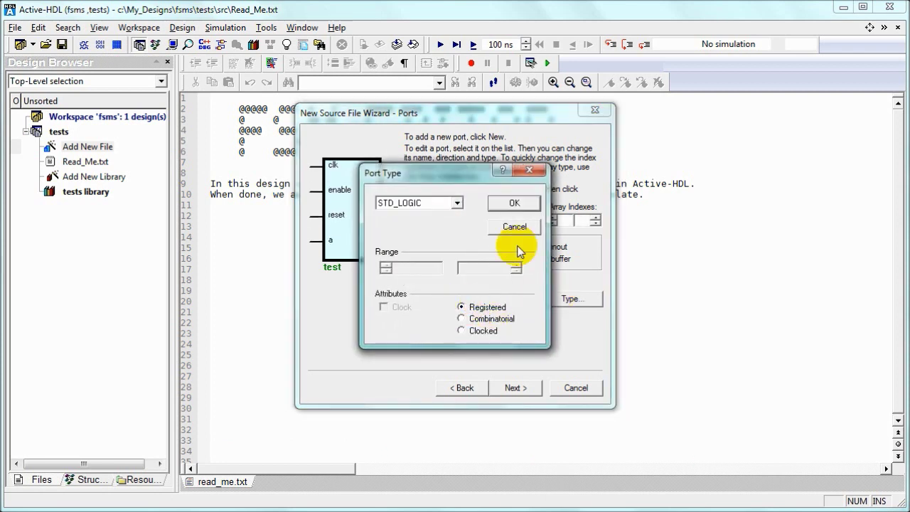
{"action": "left_click", "coordinate": [514, 203]}
Lay out the three states linearly vertical with S1 as the reset state and finish
{"action": "left_click", "coordinate": [515, 387]}
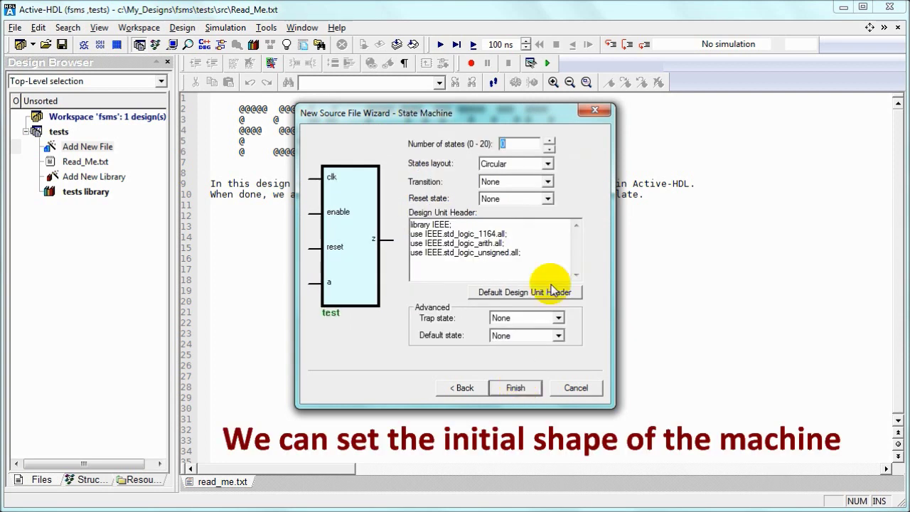
{"action": "left_click", "coordinate": [546, 165]}
{"action": "left_click", "coordinate": [512, 194]}
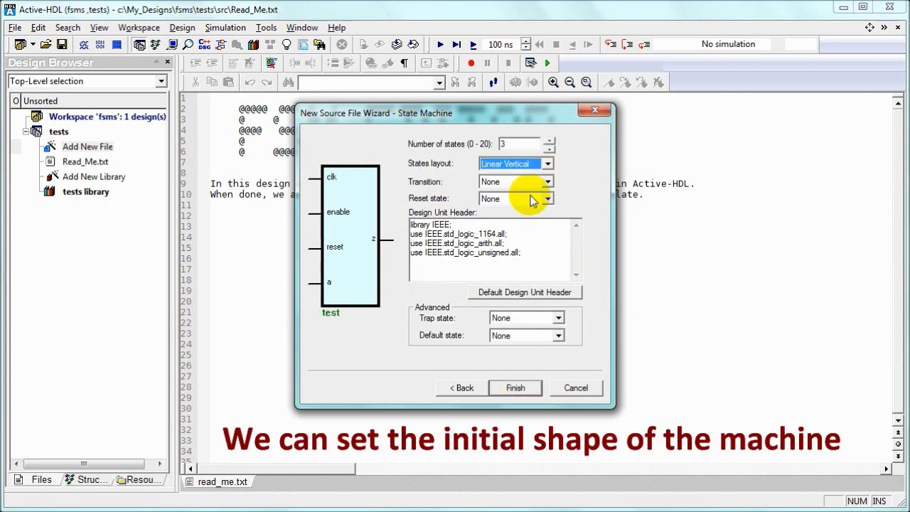
{"action": "left_click", "coordinate": [547, 199]}
{"action": "left_click", "coordinate": [528, 226]}
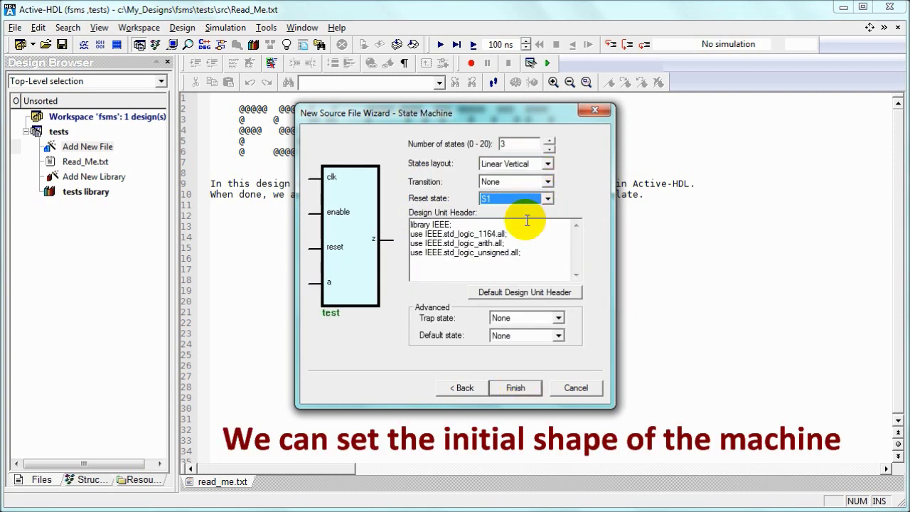
{"action": "left_click", "coordinate": [517, 388]}
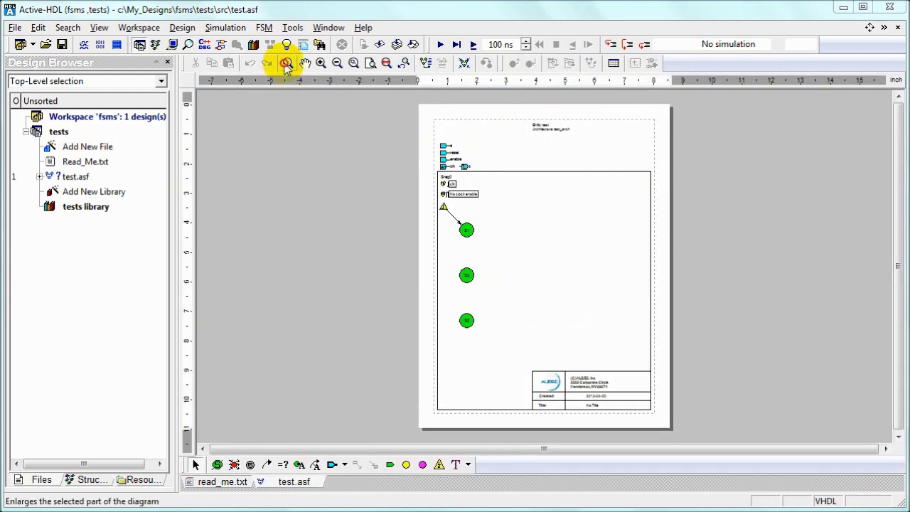
Zoom in on the ports and mark the reset port as the machine's Reset signal
{"action": "left_click", "coordinate": [287, 62]}
{"action": "left_click_drag", "start_coordinate": [420, 130], "coordinate": [566, 272]}
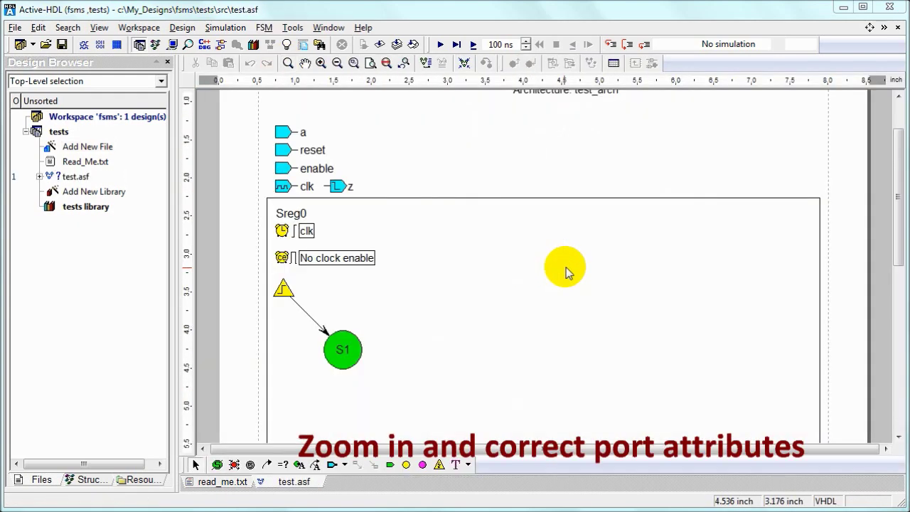
{"action": "double_click", "coordinate": [283, 149]}
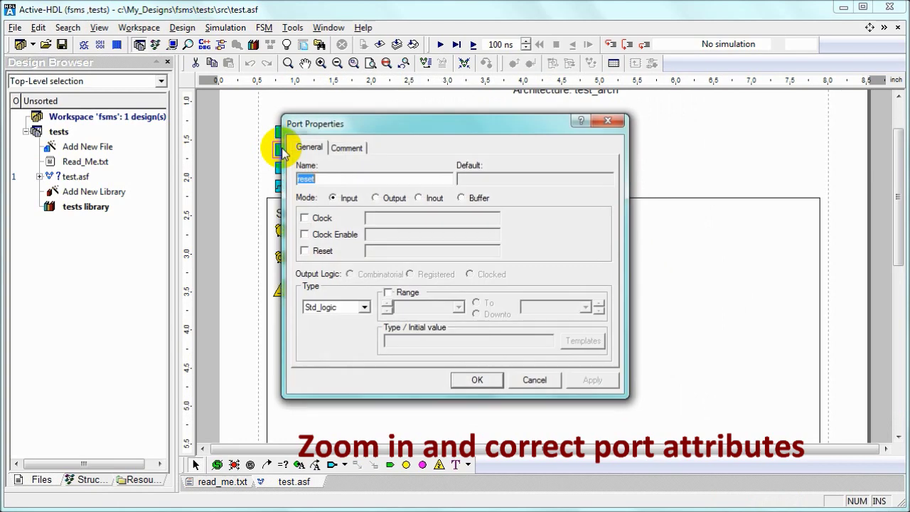
{"action": "left_click", "coordinate": [304, 250]}
{"action": "left_click", "coordinate": [477, 379]}
Mark the enable port as Clock Enable, shown as ce in the diagram
{"action": "double_click", "coordinate": [285, 166]}
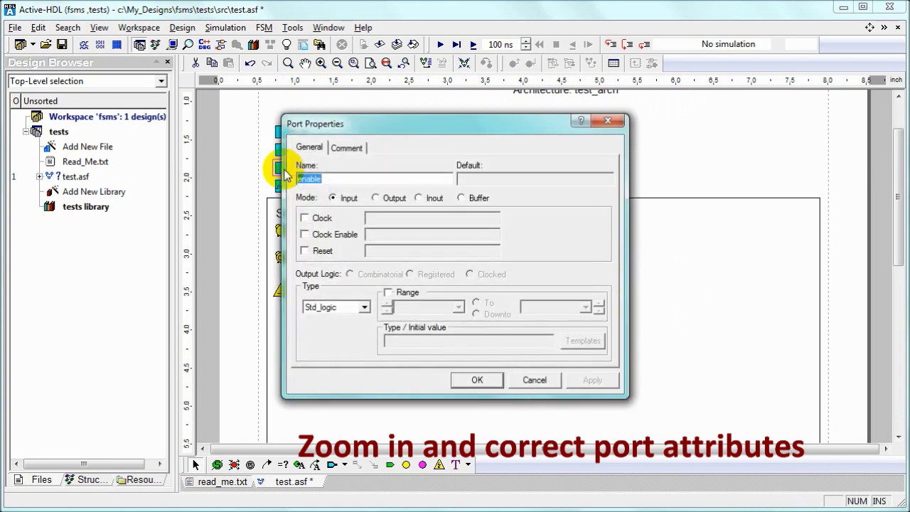
{"action": "left_click", "coordinate": [305, 234]}
{"action": "left_click", "coordinate": [487, 380]}
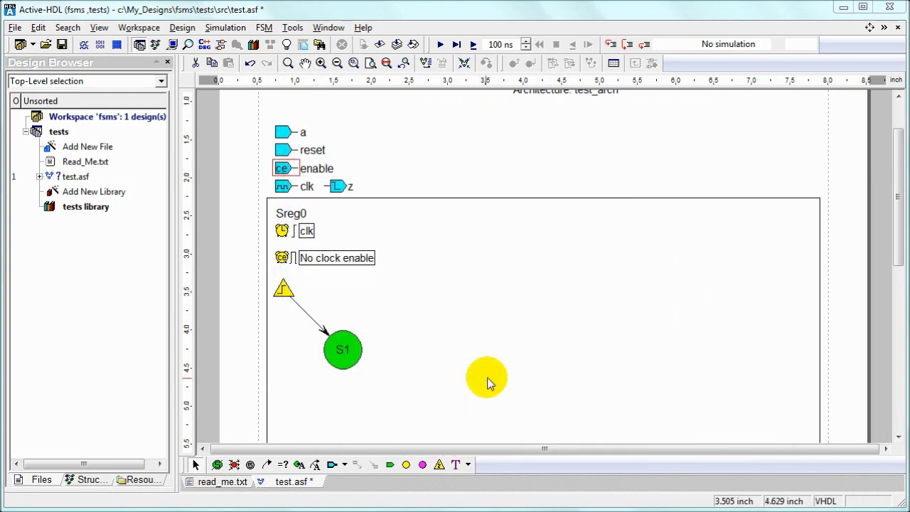
{"action": "left_click_drag", "start_coordinate": [893, 243], "coordinate": [888, 315]}
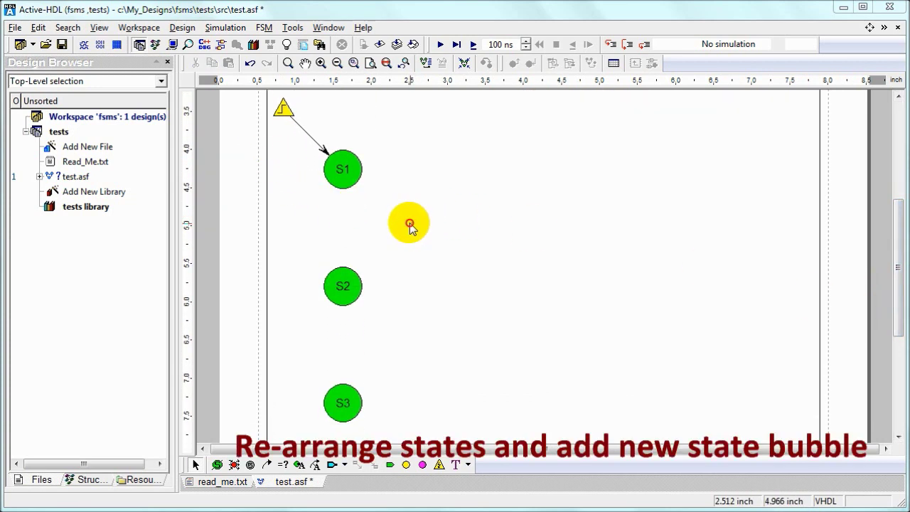
Drag S1, S2 and S3 into a diamond layout
{"action": "left_click_drag", "start_coordinate": [412, 221], "coordinate": [247, 94]}
{"action": "left_click_drag", "start_coordinate": [353, 178], "coordinate": [435, 179]}
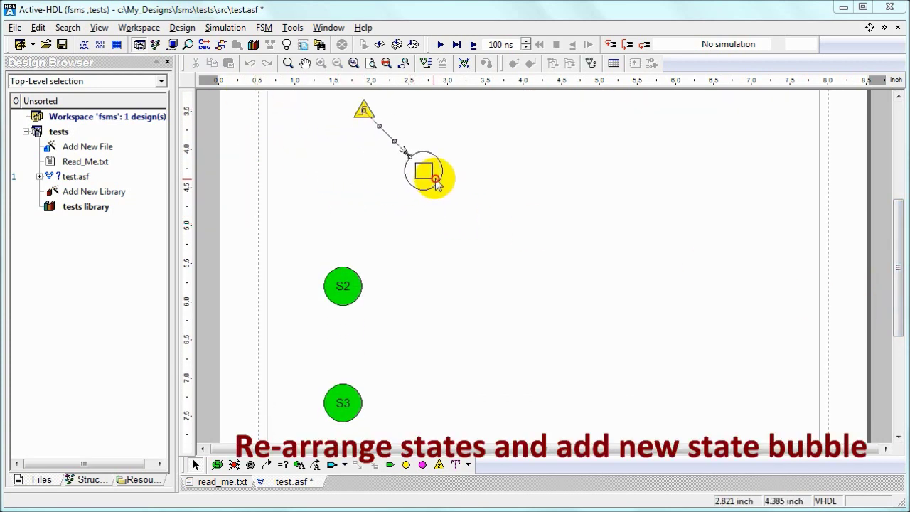
{"action": "left_click_drag", "start_coordinate": [363, 292], "coordinate": [500, 289]}
{"action": "left_click_drag", "start_coordinate": [353, 391], "coordinate": [430, 366]}
Place state S4 on the left and draw transitions S1→S2→S3→S4→S1, with a='1' on S1→S2
{"action": "left_click", "coordinate": [218, 465]}
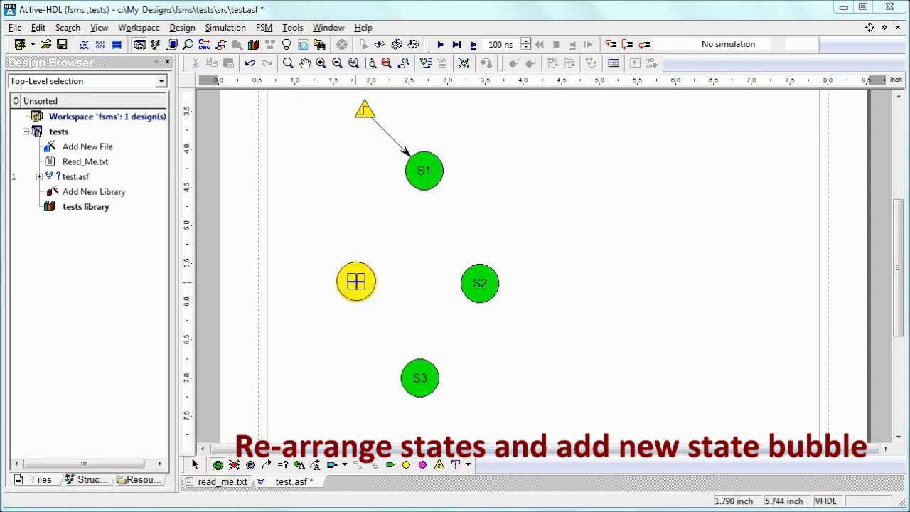
{"action": "left_click", "coordinate": [267, 464]}
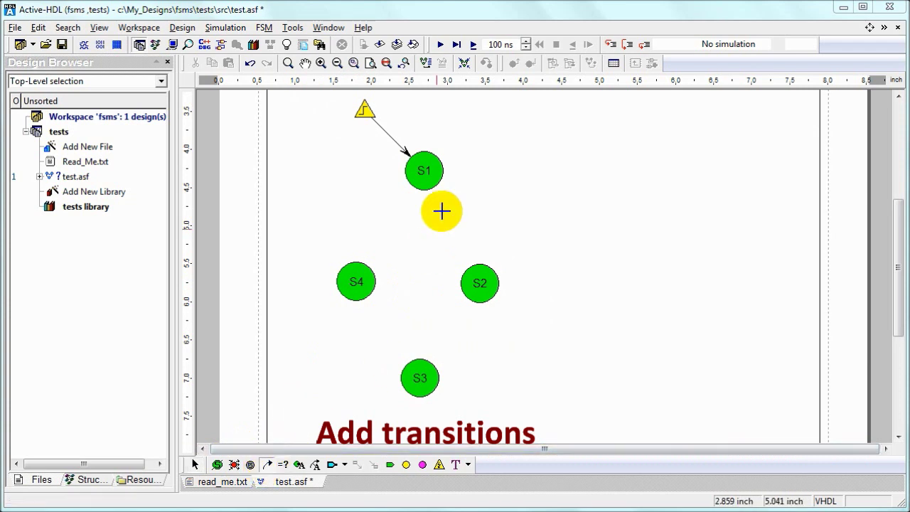
{"action": "left_click_drag", "start_coordinate": [427, 174], "coordinate": [418, 377]}
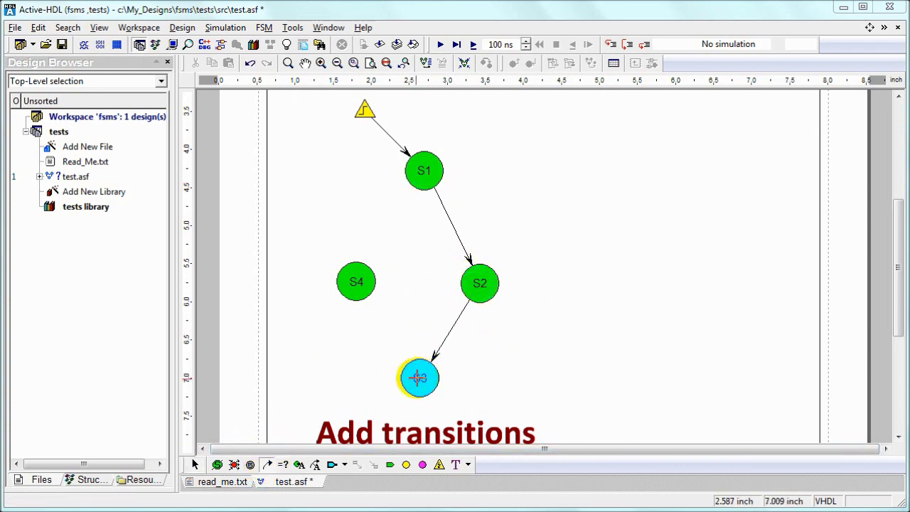
{"action": "left_click", "coordinate": [364, 295]}
{"action": "left_click_drag", "start_coordinate": [355, 270], "coordinate": [412, 180]}
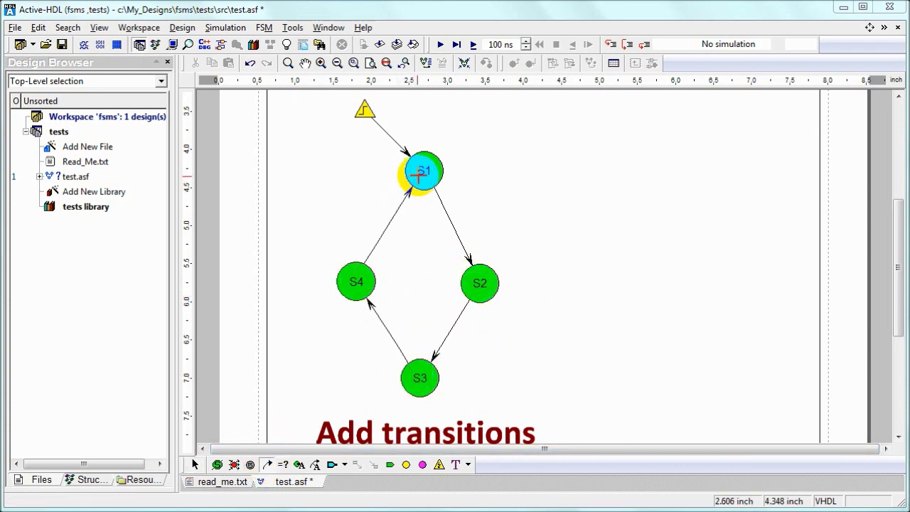
{"action": "left_click", "coordinate": [283, 464]}
{"action": "left_click", "coordinate": [445, 201]}
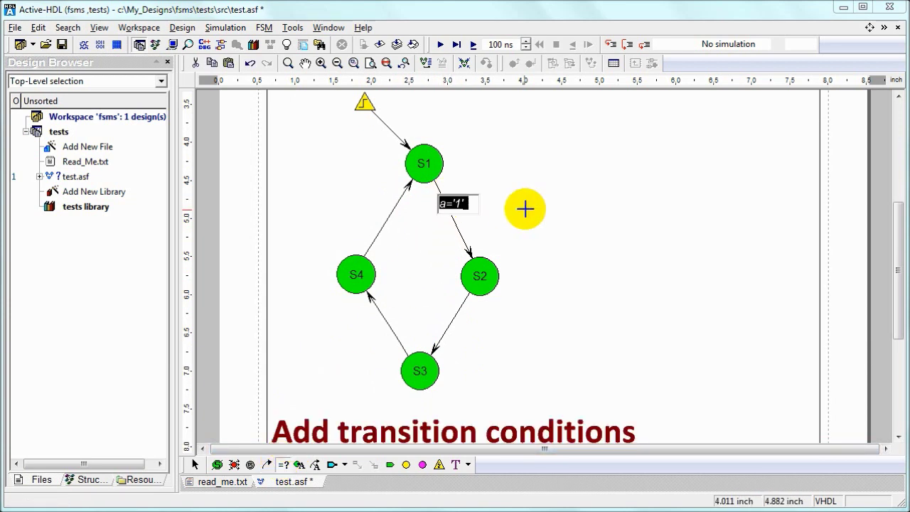
Add condition a='1' to the S3→S4 and S4→S1 transitions
{"action": "left_click", "coordinate": [386, 319]}
{"action": "left_click", "coordinate": [391, 213]}
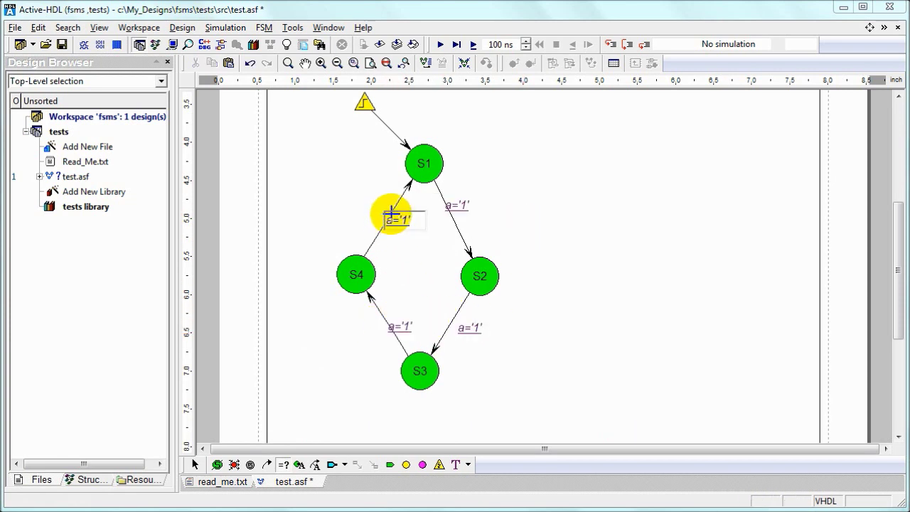
{"action": "left_click", "coordinate": [425, 279]}
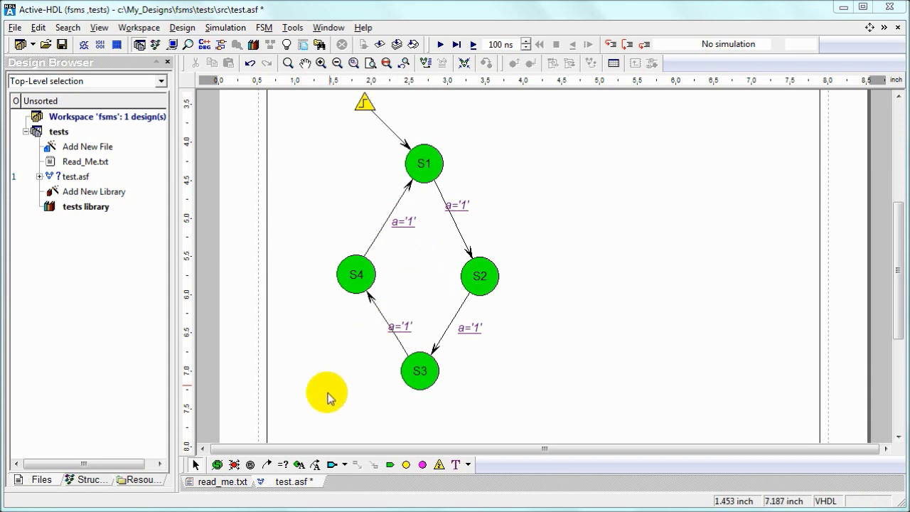
Attach state actions z<='0' to S1 and S4 and z<='1' to S3
{"action": "left_click", "coordinate": [299, 464]}
{"action": "left_click", "coordinate": [477, 148]}
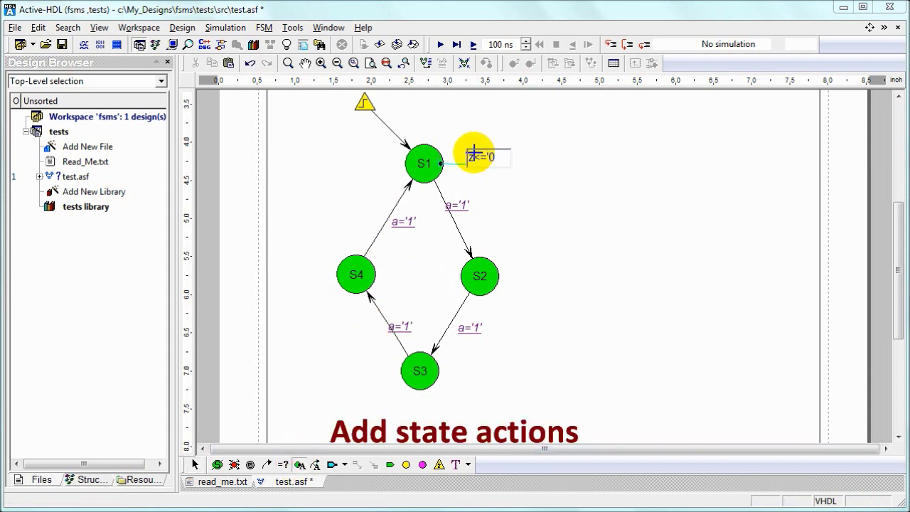
{"action": "key", "text": "shift+End"}
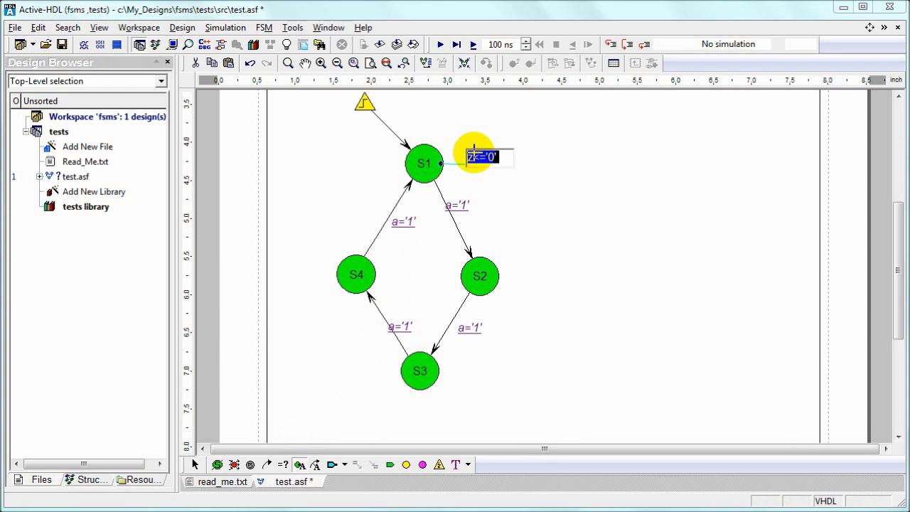
{"action": "left_click", "coordinate": [446, 369]}
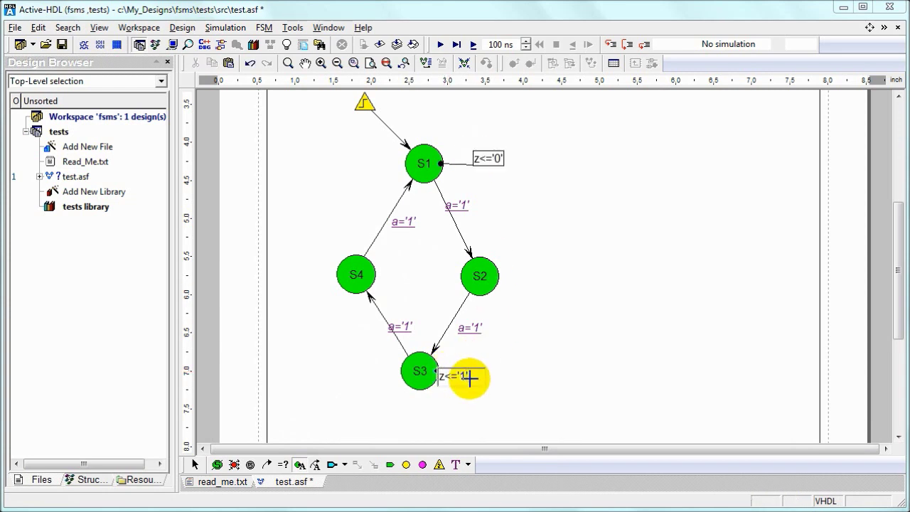
{"action": "left_click", "coordinate": [382, 267]}
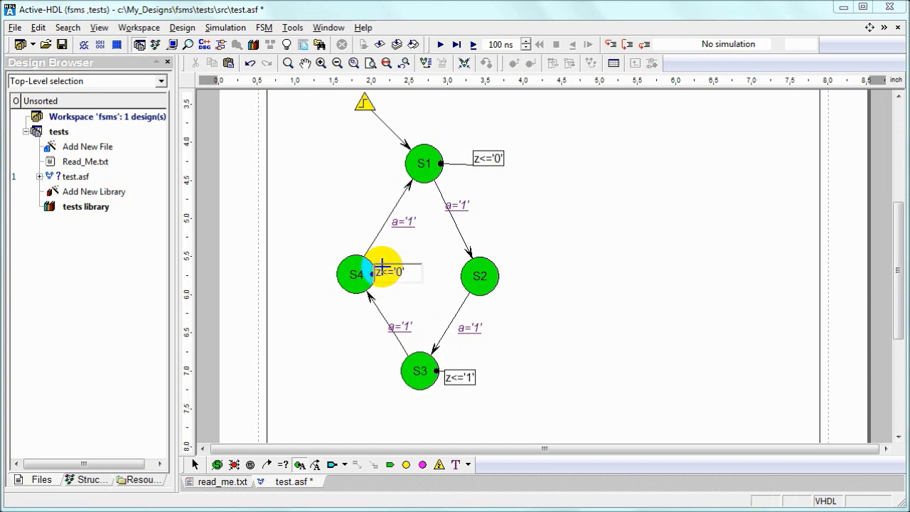
{"action": "left_click", "coordinate": [384, 269]}
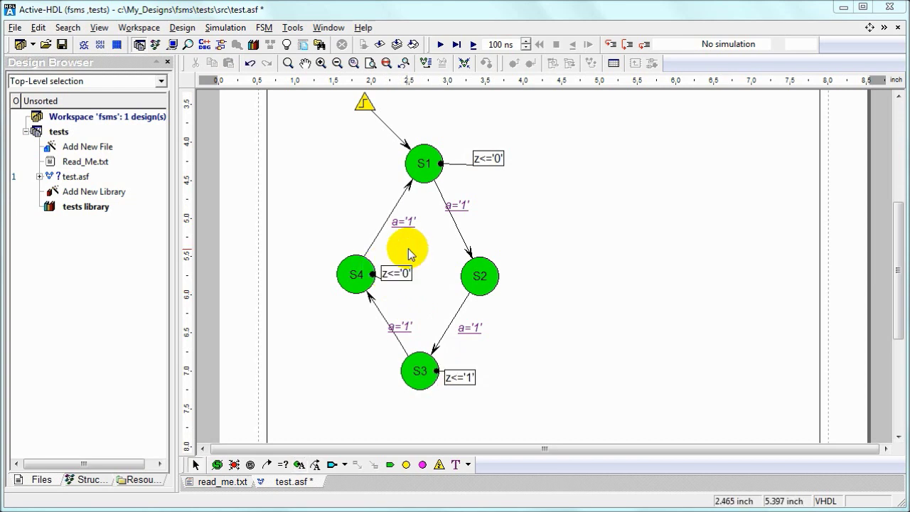
Convert S2 into a hierarchical state and open its enlarged inner diagram
{"action": "right_click", "coordinate": [495, 277]}
{"action": "left_click", "coordinate": [526, 282]}
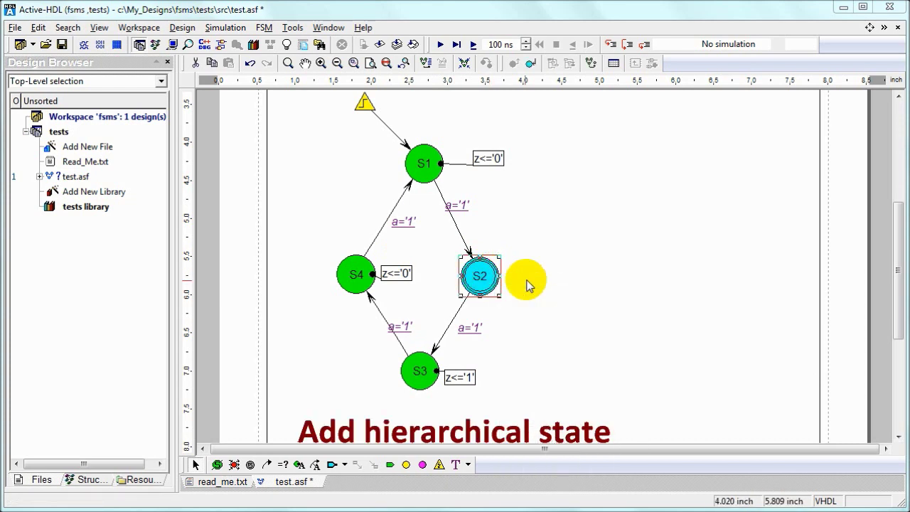
{"action": "right_click", "coordinate": [479, 275]}
{"action": "left_click", "coordinate": [551, 300]}
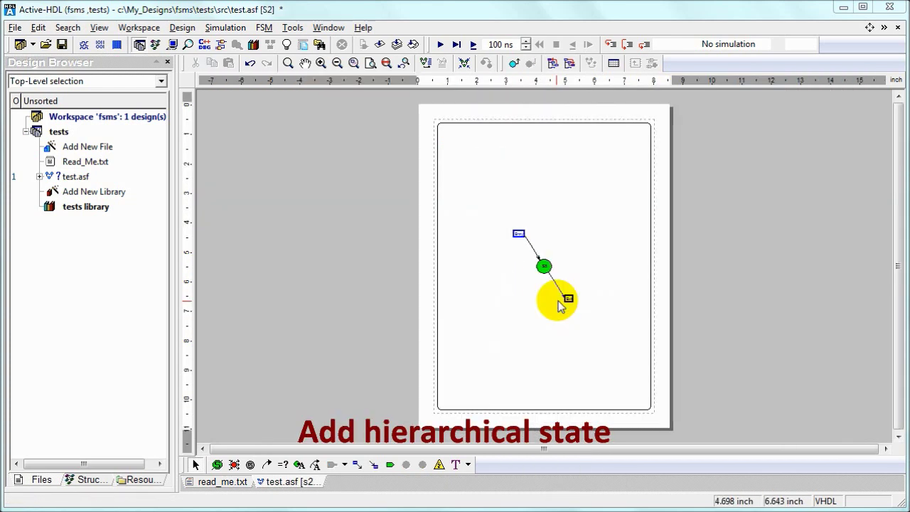
{"action": "left_click", "coordinate": [321, 63]}
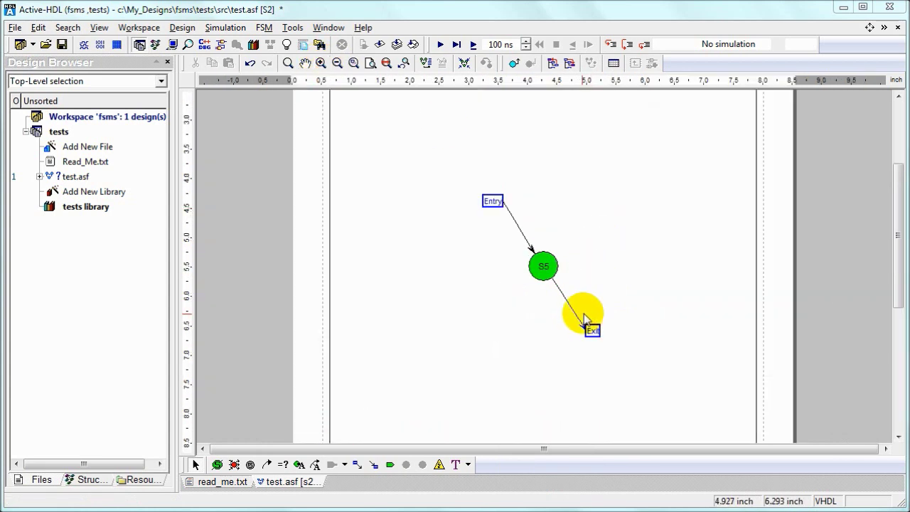
Inside S2, add state S6 above Exit with an S5→S6 transition, then return to the top level
{"action": "left_click_drag", "start_coordinate": [553, 283], "coordinate": [570, 308]}
{"action": "left_click_drag", "start_coordinate": [542, 264], "coordinate": [534, 246]}
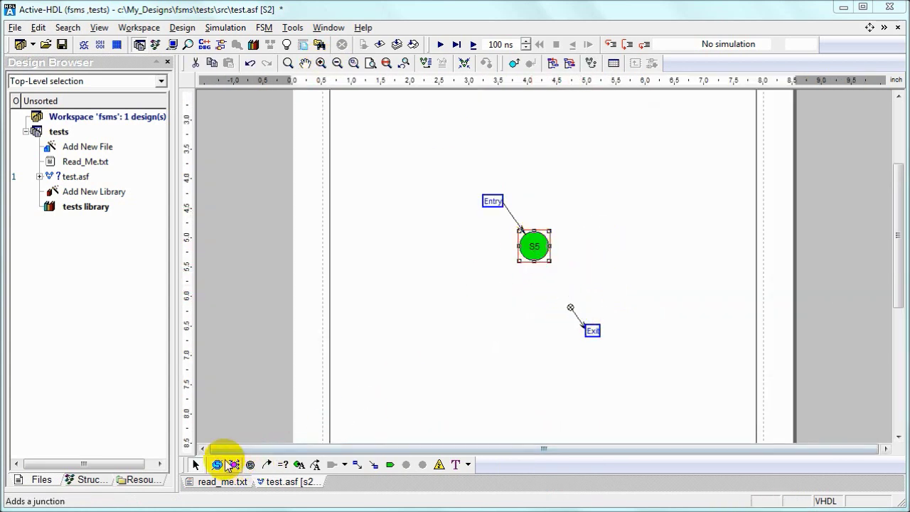
{"action": "left_click", "coordinate": [217, 464]}
{"action": "left_click", "coordinate": [561, 295]}
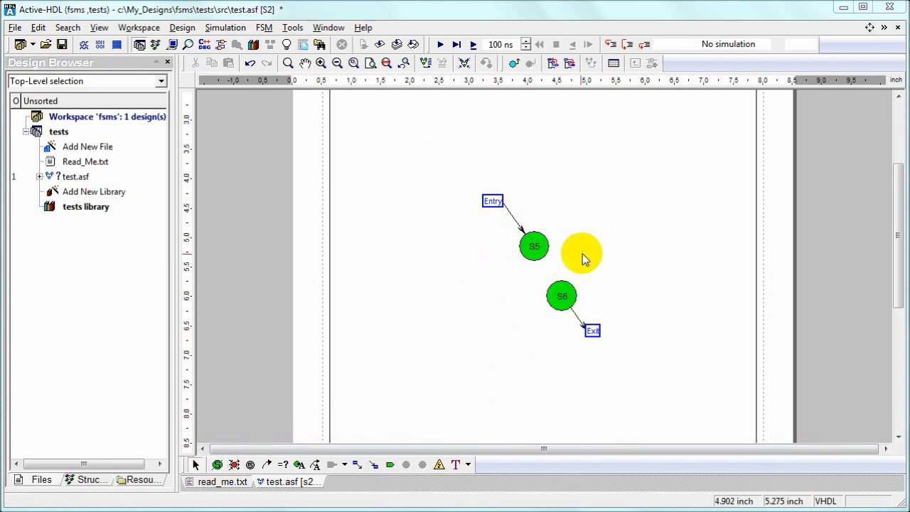
{"action": "left_click", "coordinate": [266, 465]}
{"action": "left_click", "coordinate": [533, 247]}
{"action": "left_click", "coordinate": [561, 296]}
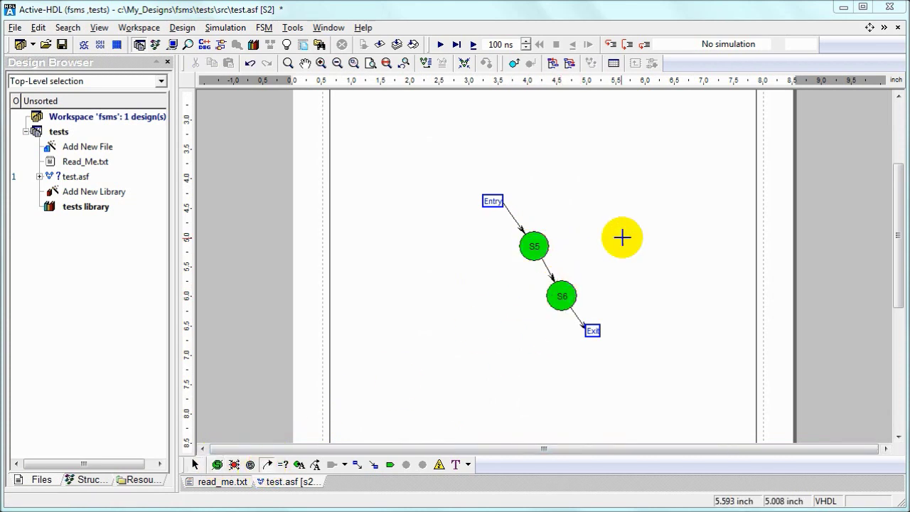
{"action": "left_click", "coordinate": [514, 63]}
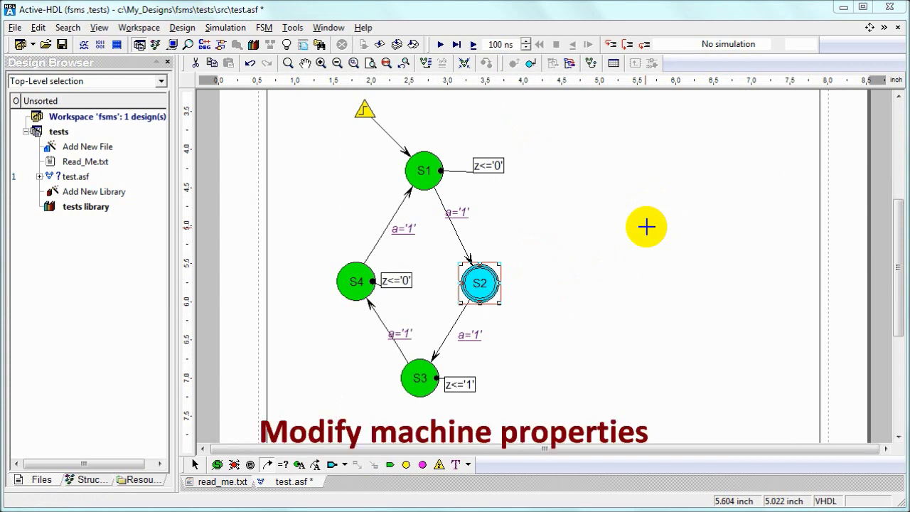
Name the machine Master with clock enable 'enable' and reset signal 'reset'
{"action": "left_click_drag", "start_coordinate": [893, 274], "coordinate": [889, 195]}
{"action": "double_click", "coordinate": [392, 215]}
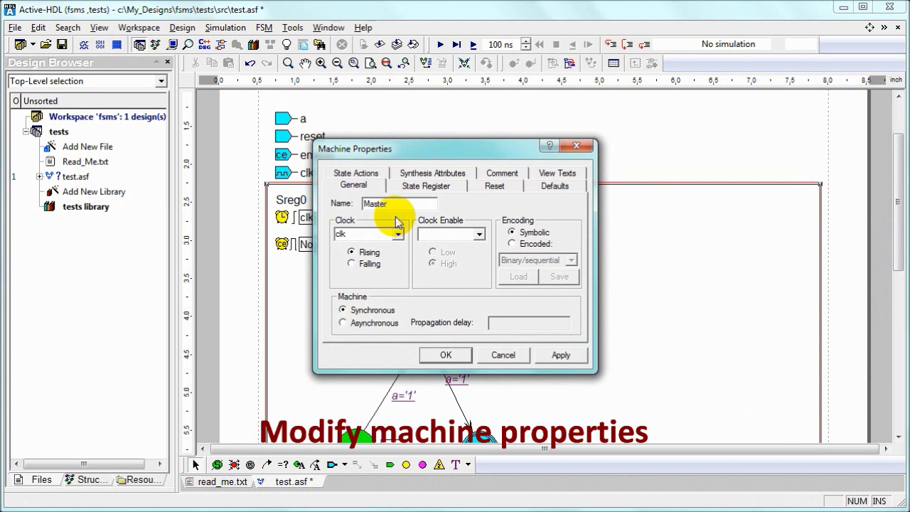
{"action": "left_click", "coordinate": [479, 235]}
{"action": "left_click", "coordinate": [459, 246]}
{"action": "left_click", "coordinate": [500, 188]}
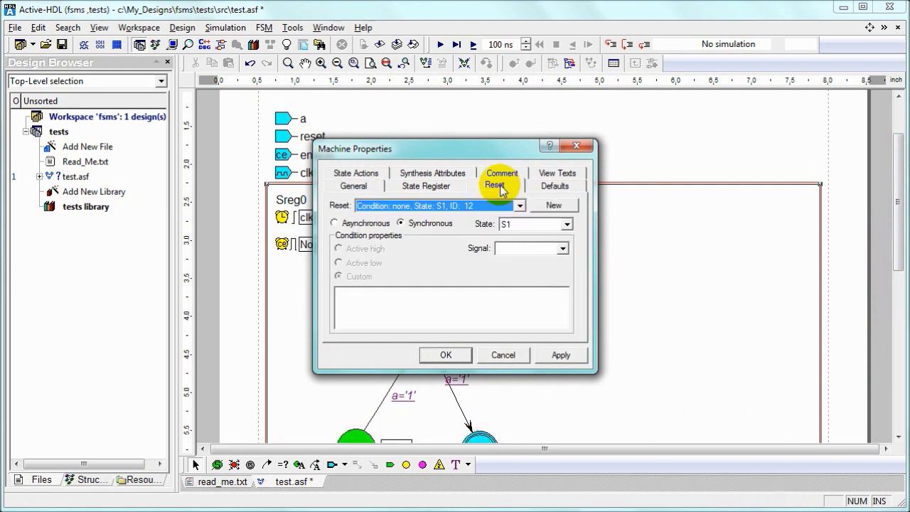
{"action": "left_click", "coordinate": [561, 248]}
{"action": "left_click", "coordinate": [544, 261]}
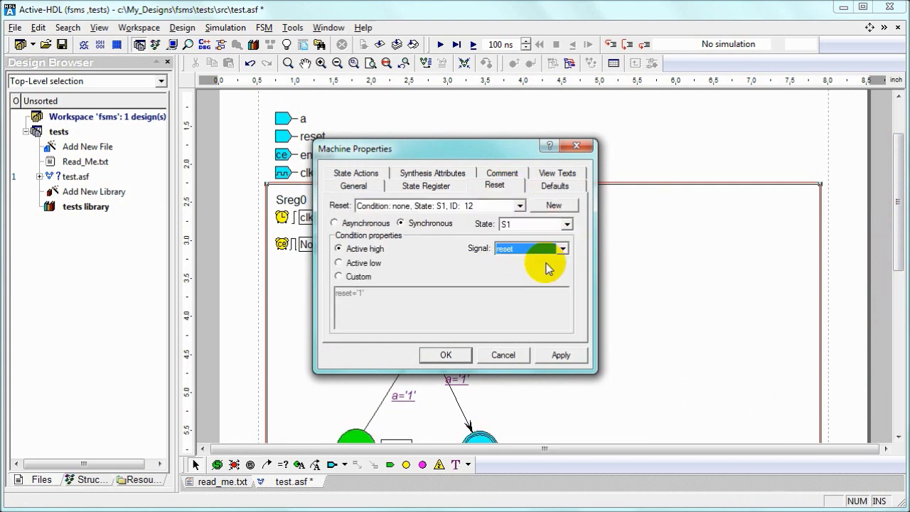
{"action": "left_click", "coordinate": [446, 355]}
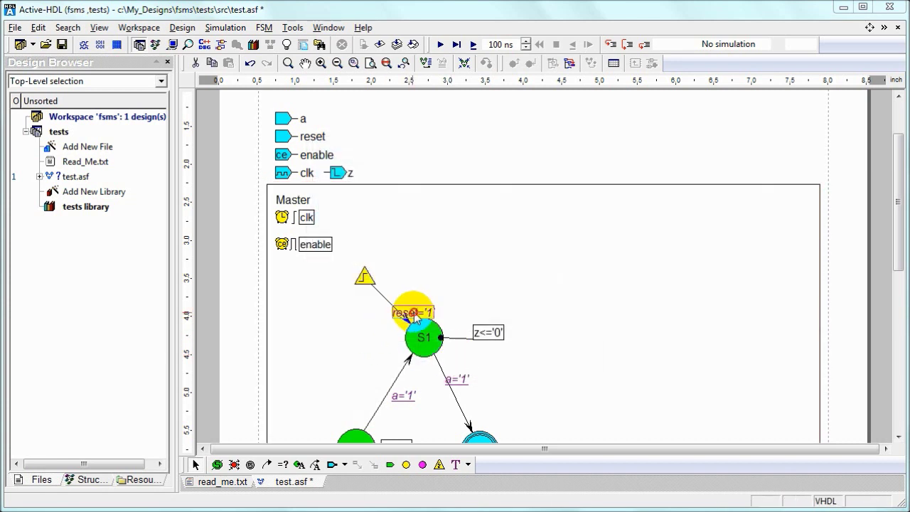
Move the reset='1' label clear of S1 and narrow the Master machine's frame
{"action": "left_click_drag", "start_coordinate": [416, 317], "coordinate": [408, 294]}
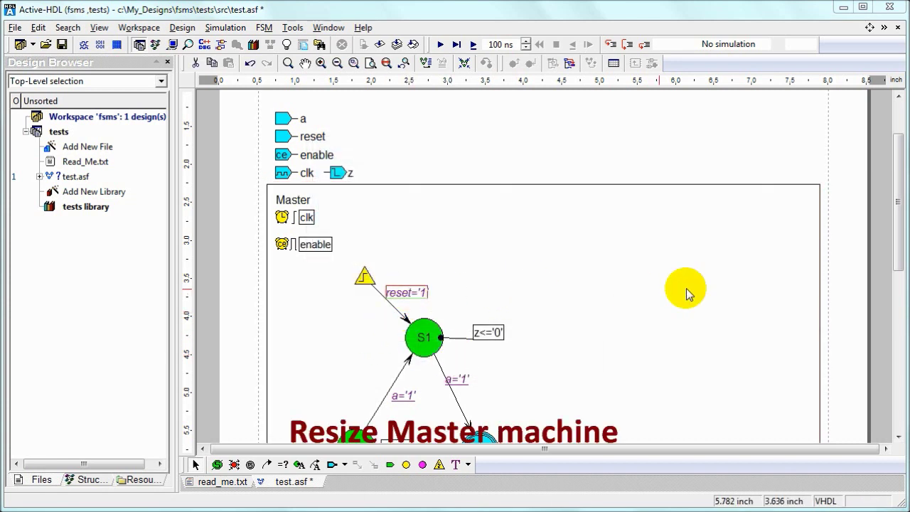
{"action": "left_click_drag", "start_coordinate": [889, 260], "coordinate": [888, 319]}
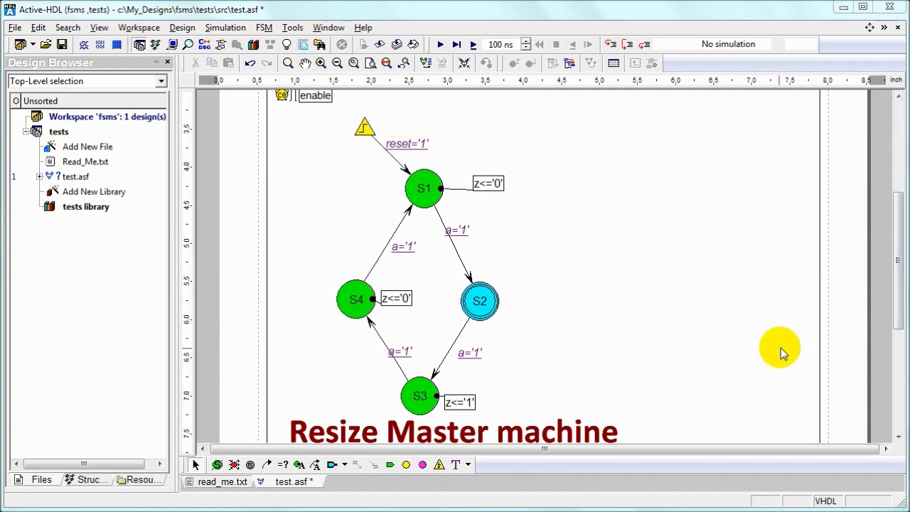
{"action": "left_click", "coordinate": [819, 347]}
{"action": "left_click_drag", "start_coordinate": [819, 346], "coordinate": [546, 341]}
Add a second empty machine beside Master via FSM > New Machine
{"action": "left_click_drag", "start_coordinate": [905, 300], "coordinate": [888, 239]}
{"action": "left_click", "coordinate": [263, 27]}
{"action": "left_click", "coordinate": [321, 55]}
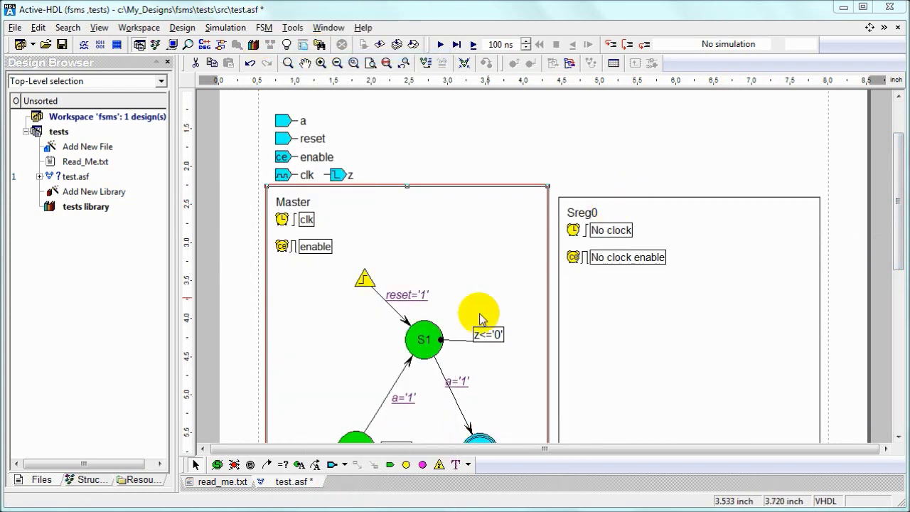
Place a new signal sl_enable above the machines and mark it as Clock Enable
{"action": "left_click", "coordinate": [406, 464]}
{"action": "left_click", "coordinate": [455, 168]}
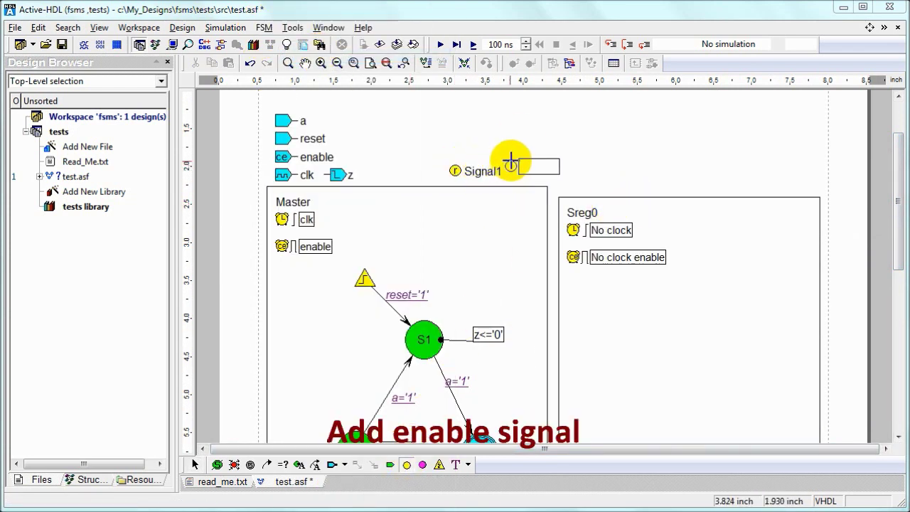
{"action": "double_click", "coordinate": [457, 170]}
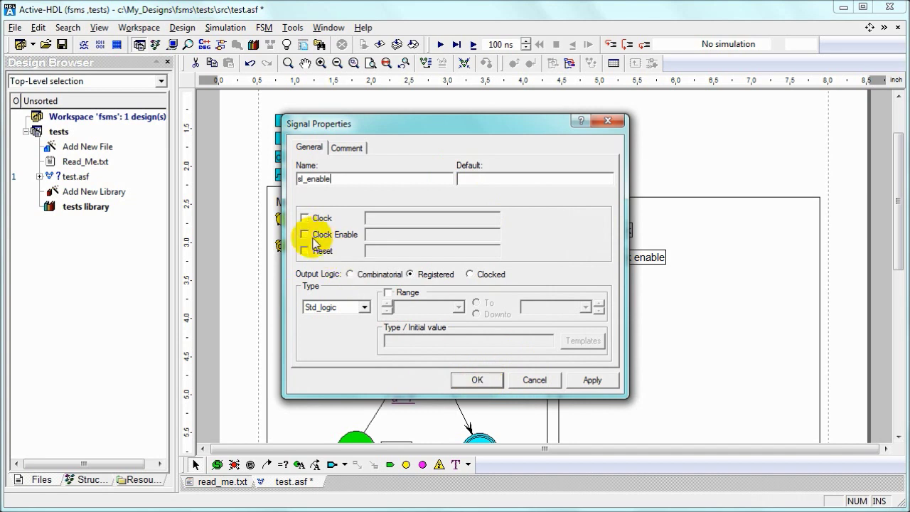
{"action": "left_click", "coordinate": [304, 234]}
{"action": "left_click", "coordinate": [476, 380]}
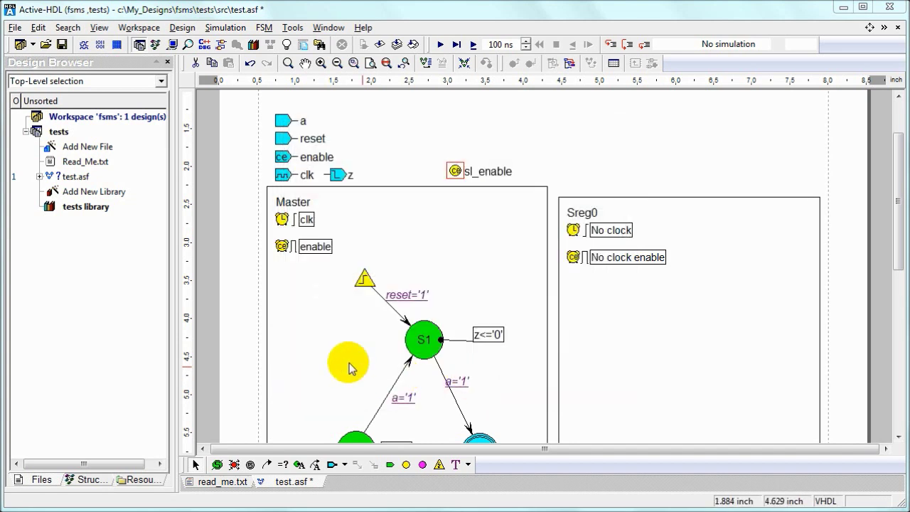
Place states S7 and S8, and name the machine Slave with clock clk and enable sl_enable
{"action": "left_click", "coordinate": [217, 464]}
{"action": "left_click", "coordinate": [760, 282]}
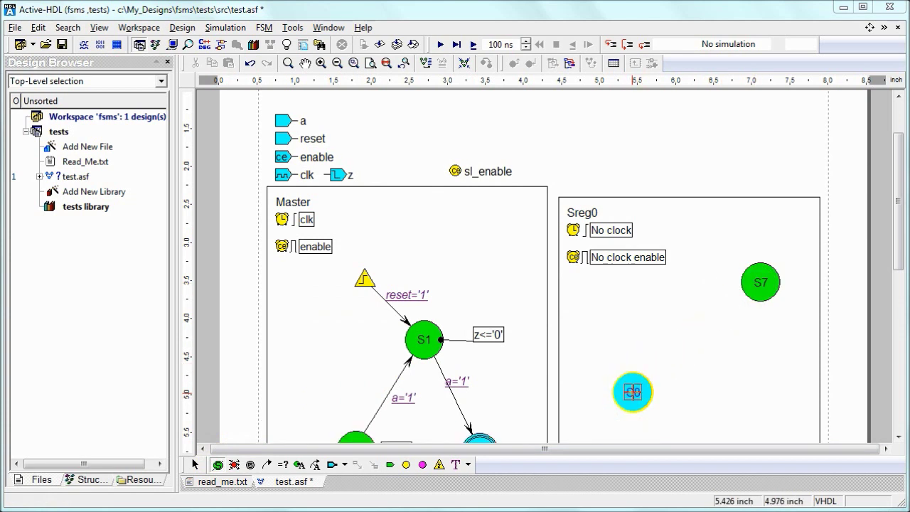
{"action": "left_click", "coordinate": [632, 392]}
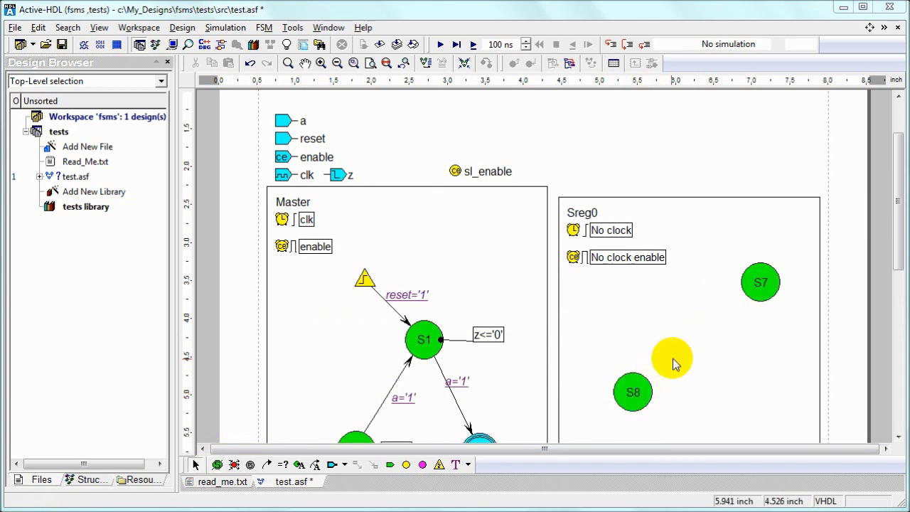
{"action": "double_click", "coordinate": [727, 221]}
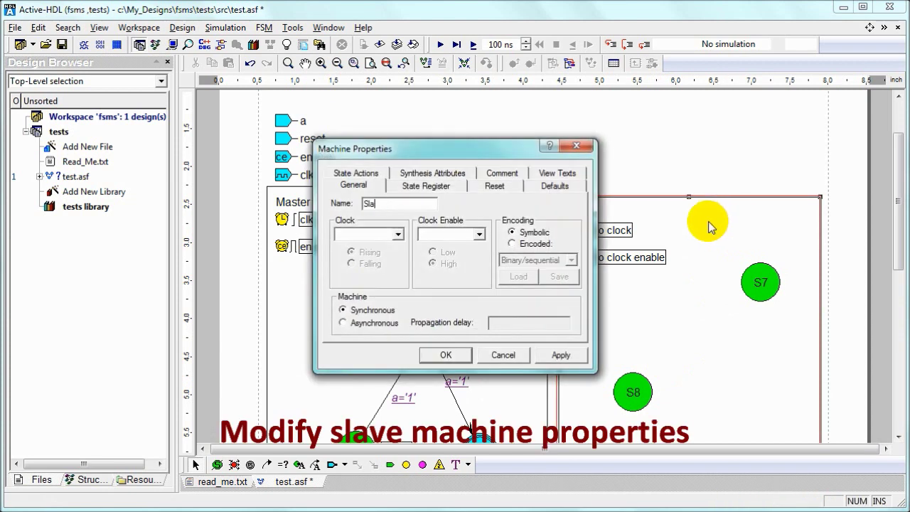
{"action": "left_click", "coordinate": [397, 234]}
{"action": "left_click", "coordinate": [377, 247]}
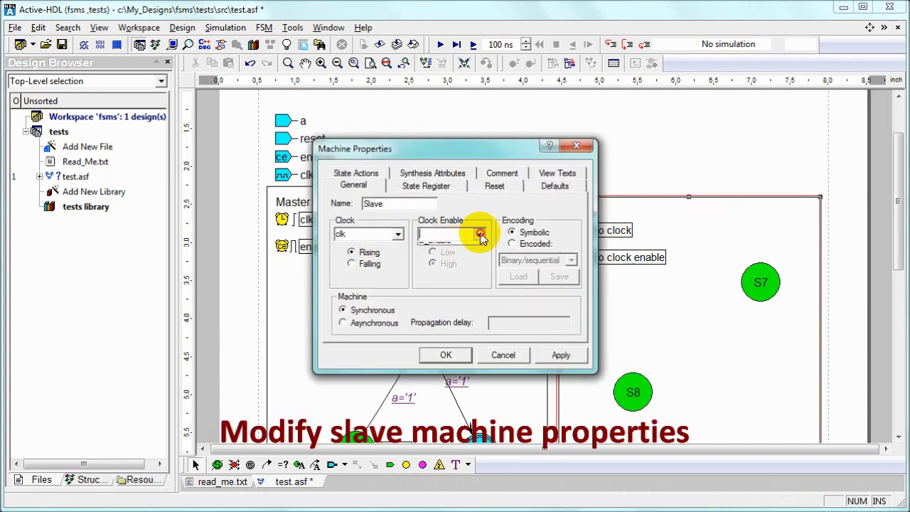
{"action": "left_click", "coordinate": [479, 234]}
{"action": "left_click", "coordinate": [471, 247]}
Add a reset condition reset='1' leading to S7 and move its label upward
{"action": "left_click", "coordinate": [495, 186]}
{"action": "left_click", "coordinate": [555, 205]}
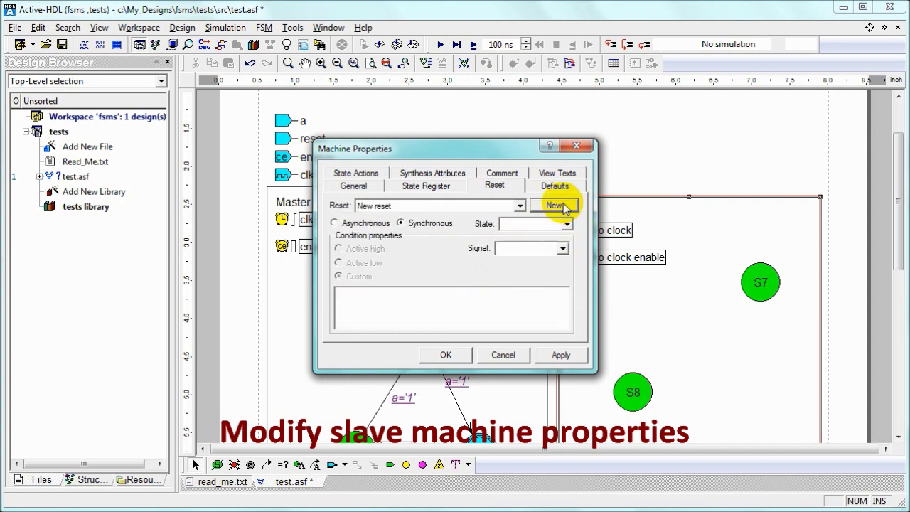
{"action": "left_click", "coordinate": [544, 237]}
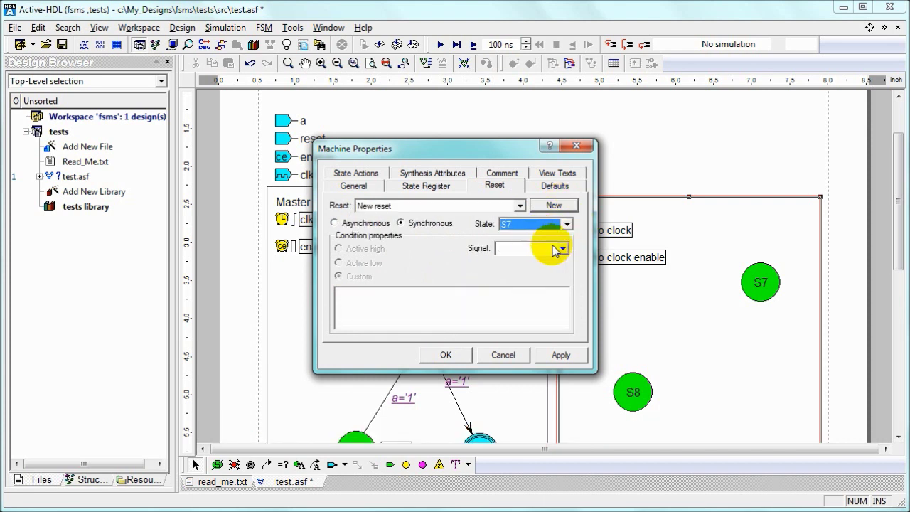
{"action": "left_click", "coordinate": [554, 249]}
{"action": "left_click", "coordinate": [548, 265]}
{"action": "left_click", "coordinate": [559, 353]}
{"action": "left_click", "coordinate": [433, 357]}
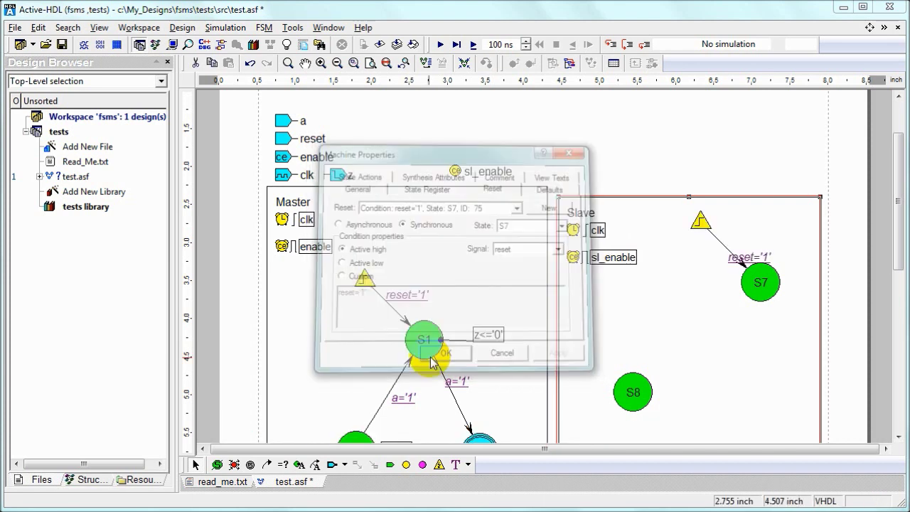
{"action": "left_click_drag", "start_coordinate": [751, 255], "coordinate": [752, 236]}
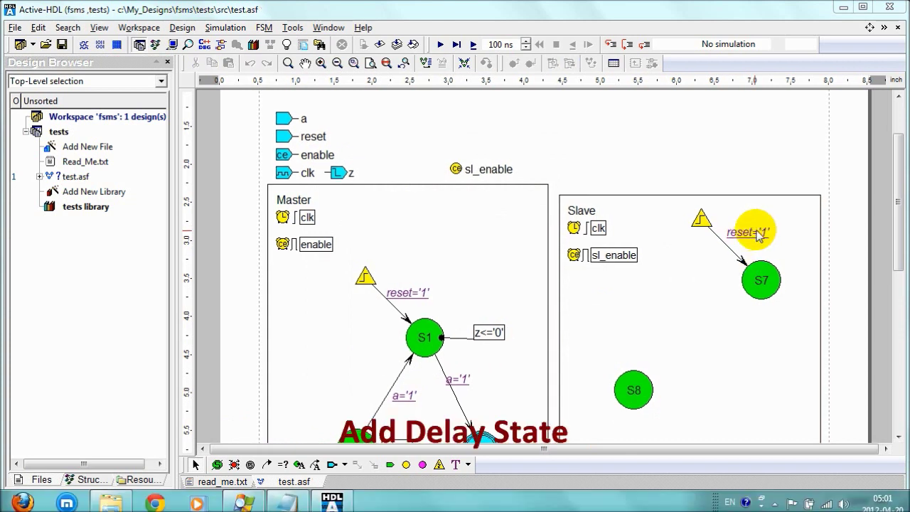
Place delay state D1 in the Slave machine with a delay of 3
{"action": "left_click", "coordinate": [250, 465]}
{"action": "left_click", "coordinate": [700, 336]}
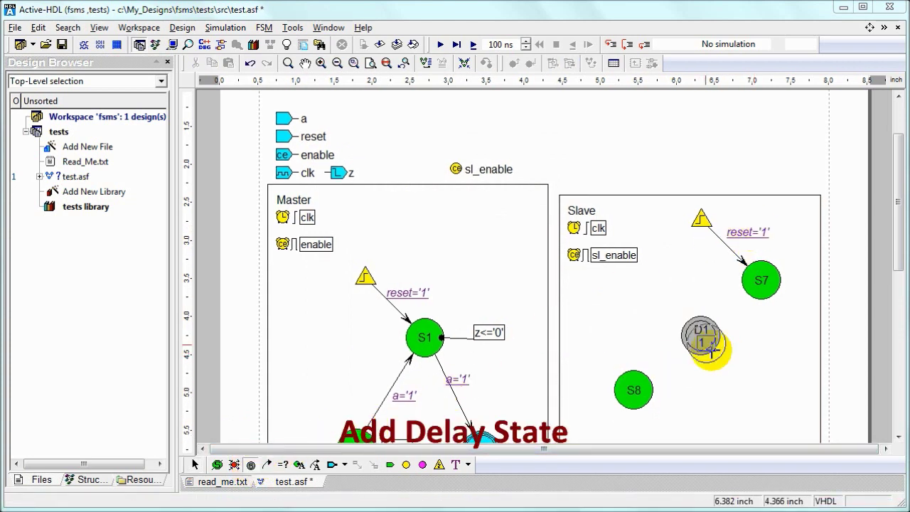
{"action": "right_click", "coordinate": [708, 344]}
{"action": "left_click", "coordinate": [746, 419]}
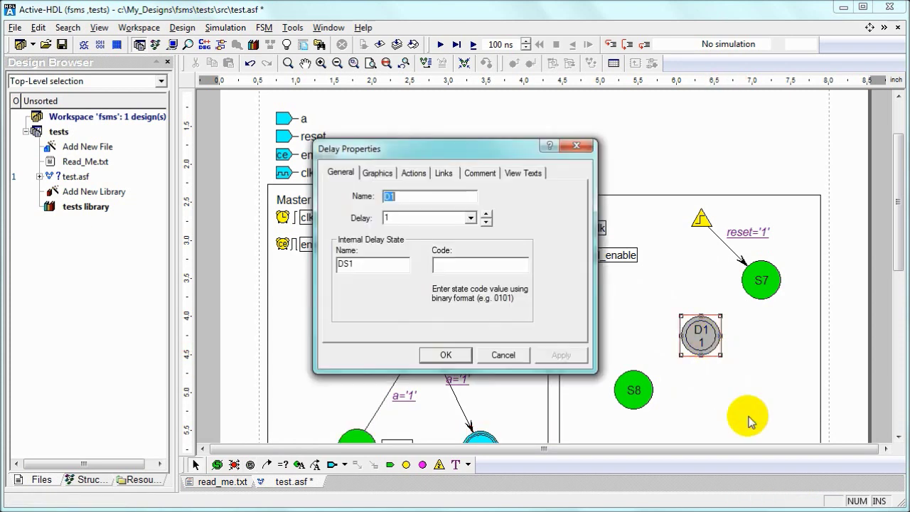
{"action": "left_click", "coordinate": [446, 355]}
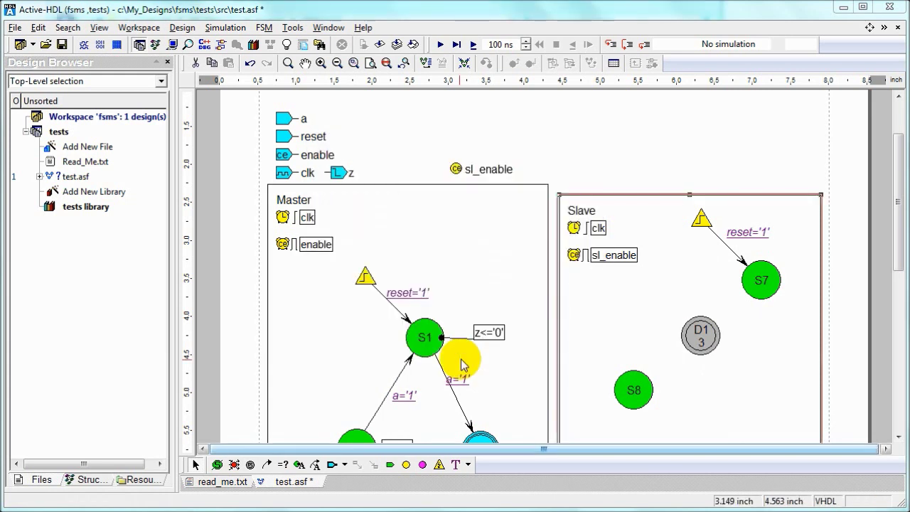
Draw transitions S7→D1 and D1→S8, and curve the S8→S7 transition around D1
{"action": "left_click", "coordinate": [267, 464]}
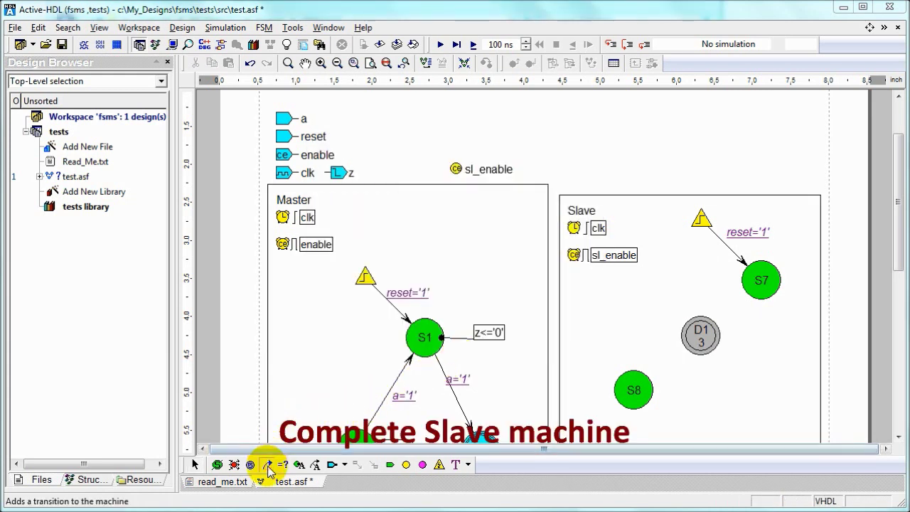
{"action": "left_click", "coordinate": [713, 329]}
{"action": "mouse_move", "coordinate": [706, 331]}
{"action": "left_mouse_down"}
{"action": "mouse_move", "coordinate": [641, 377]}
{"action": "mouse_move", "coordinate": [739, 277]}
{"action": "left_mouse_up"}
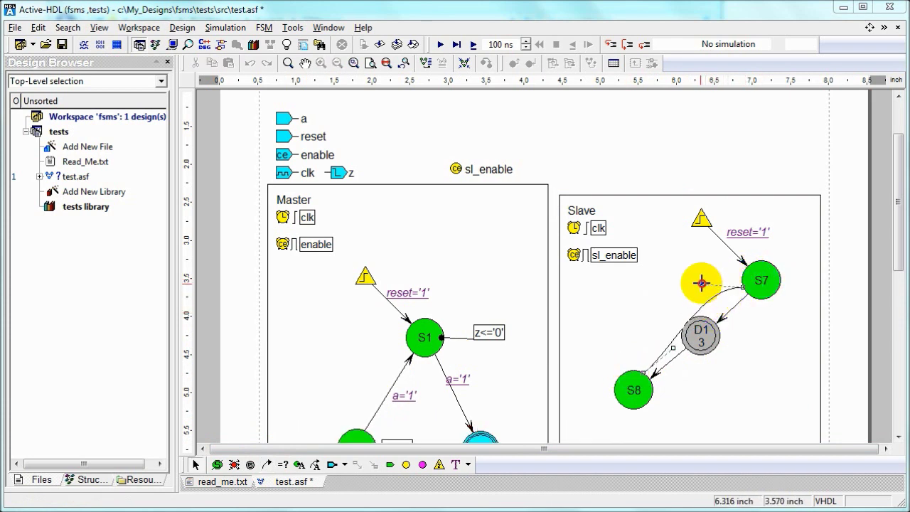
{"action": "left_click_drag", "start_coordinate": [700, 280], "coordinate": [665, 315]}
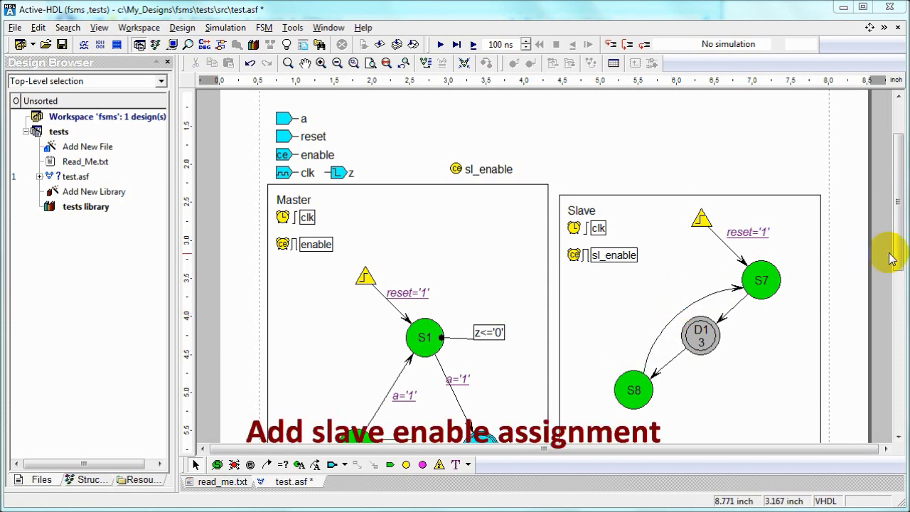
{"action": "left_click_drag", "start_coordinate": [897, 249], "coordinate": [897, 317]}
Append sl_enable<='1' after z<='1' in S3's action and save it to the diagram
{"action": "double_click", "coordinate": [469, 384]}
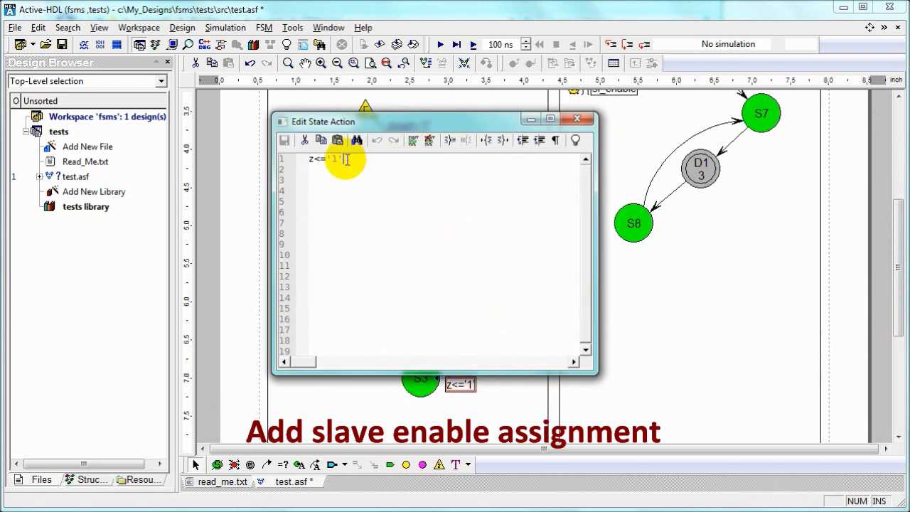
{"action": "type", "text": ";"}
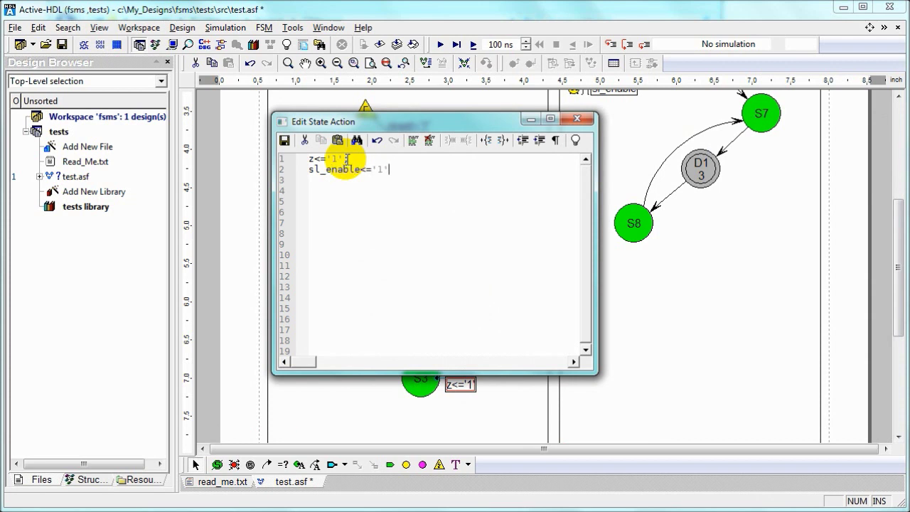
{"action": "left_click", "coordinate": [285, 140]}
{"action": "left_click", "coordinate": [577, 118]}
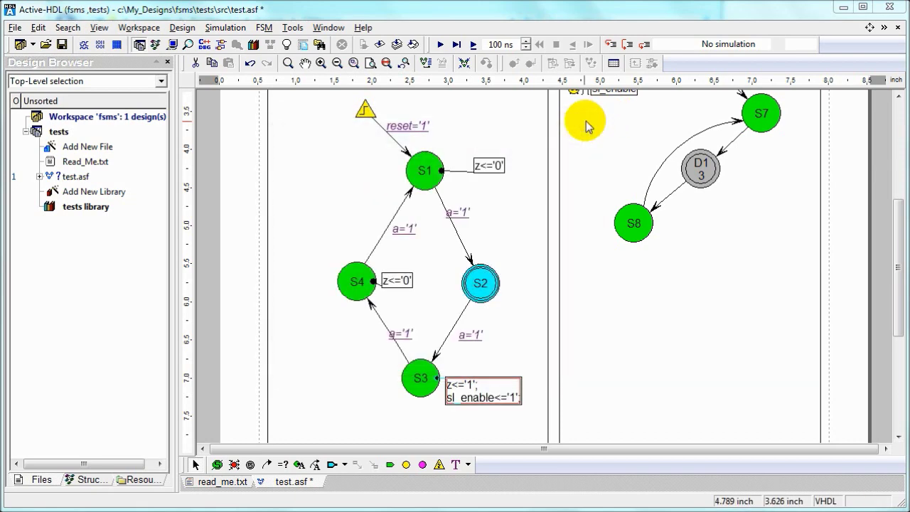
Set FSM code generation to produce clocks with Rising_Edge/Falling_Edge functions
{"action": "left_click", "coordinate": [264, 27]}
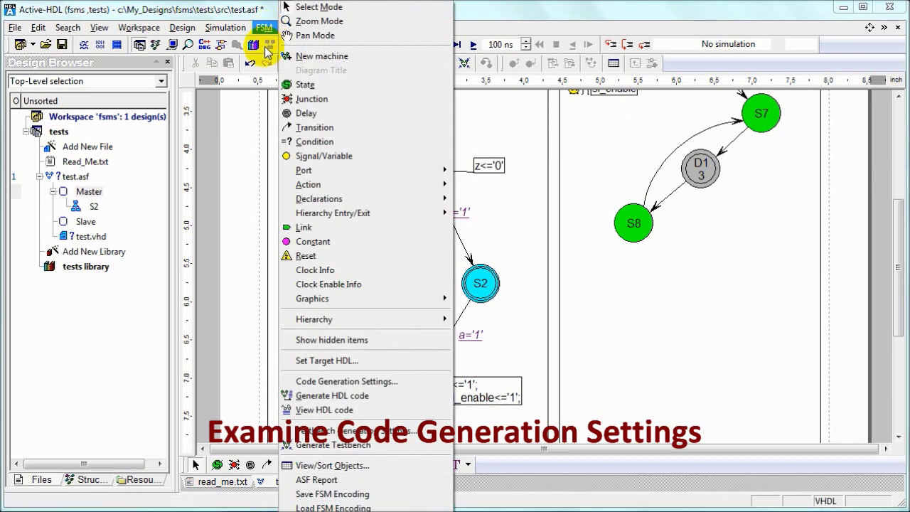
{"action": "left_click", "coordinate": [396, 381]}
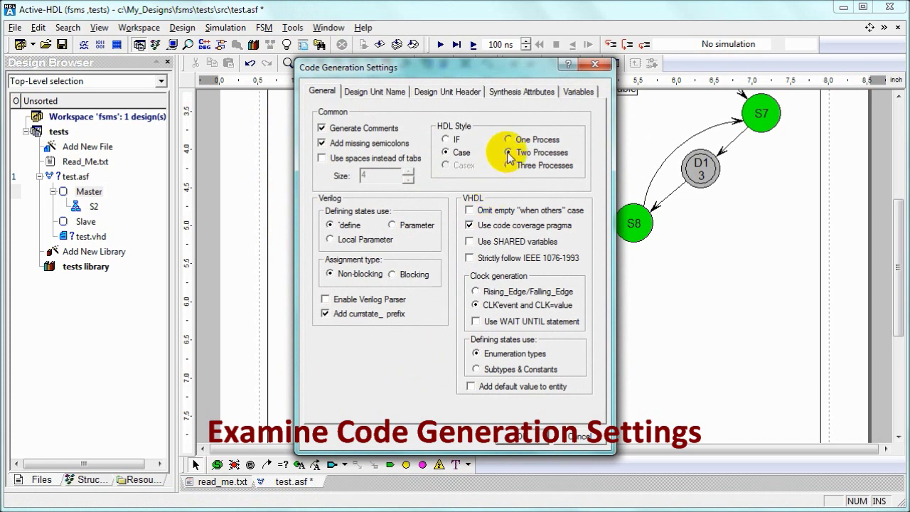
{"action": "left_click", "coordinate": [475, 291]}
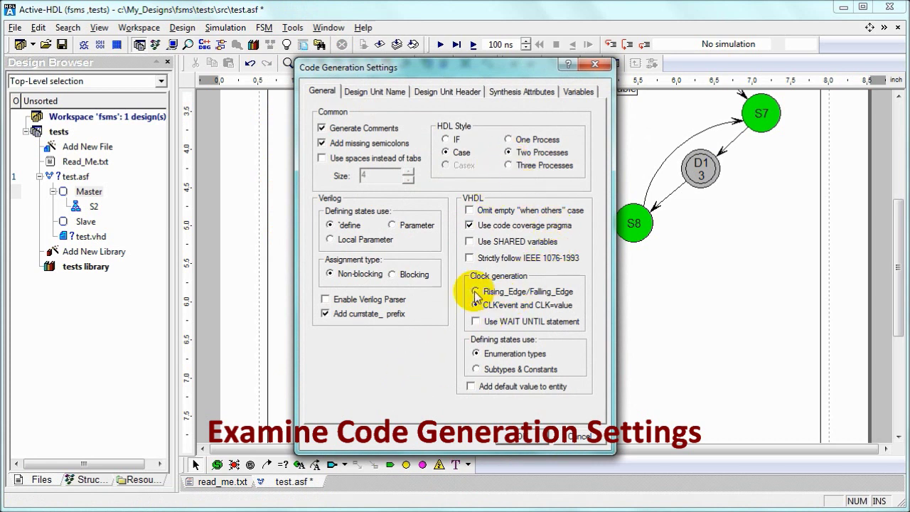
{"action": "left_click", "coordinate": [385, 97]}
{"action": "left_click", "coordinate": [455, 93]}
{"action": "left_click", "coordinate": [526, 94]}
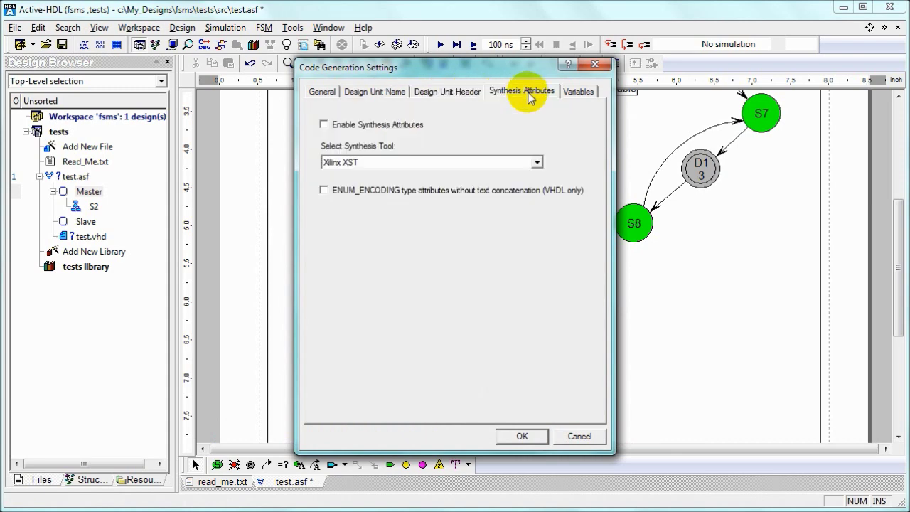
{"action": "left_click", "coordinate": [587, 93]}
{"action": "left_click", "coordinate": [523, 489]}
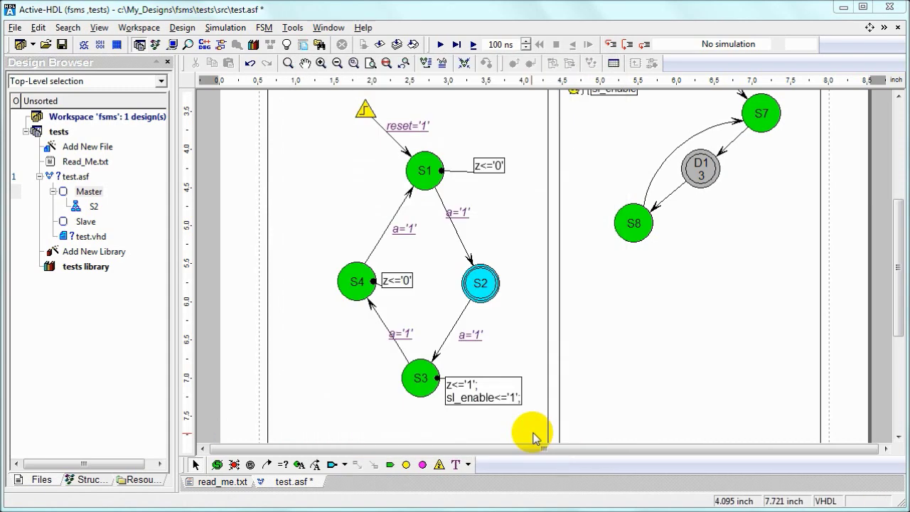
Generate the diagram's VHDL as test.vhd, scroll through it, and return to test.asf
{"action": "left_click", "coordinate": [425, 63]}
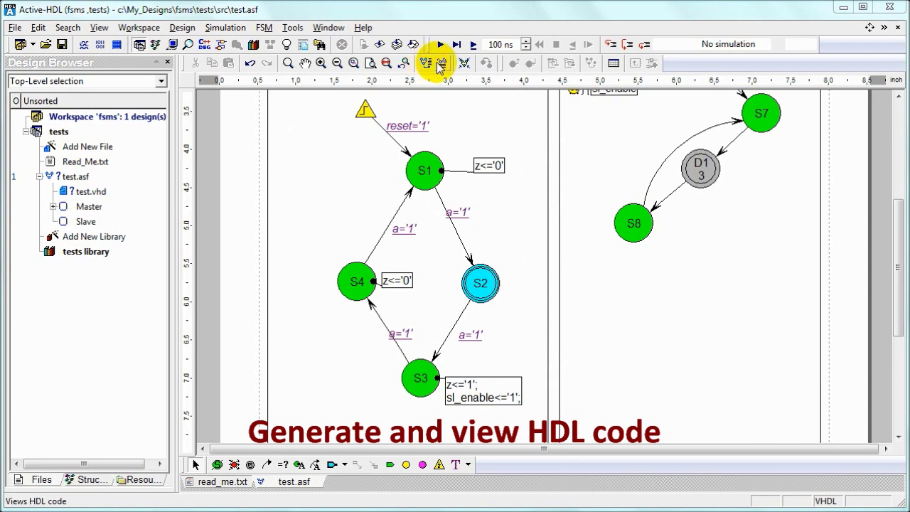
{"action": "left_click", "coordinate": [442, 65]}
{"action": "scroll", "coordinate": [625, 363], "scroll_direction": "down", "scroll_amount": 15}
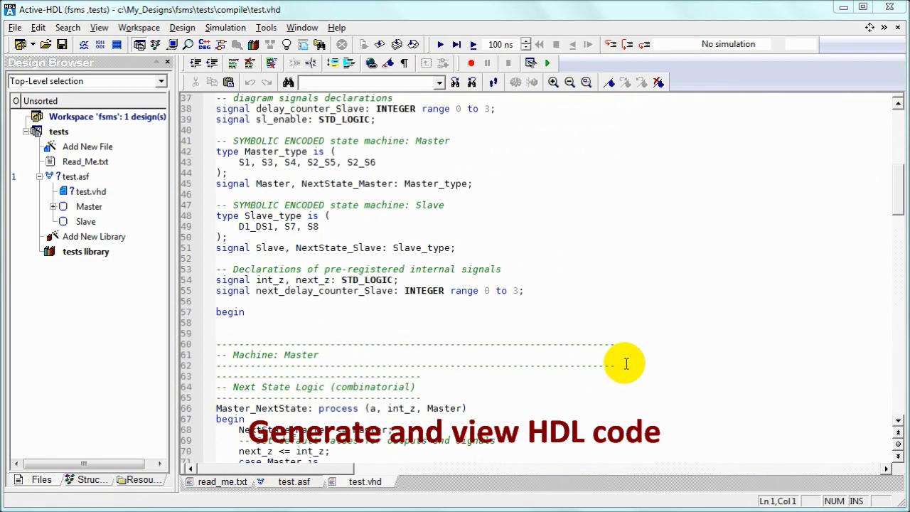
{"action": "scroll", "coordinate": [625, 362], "scroll_direction": "down", "scroll_amount": 20}
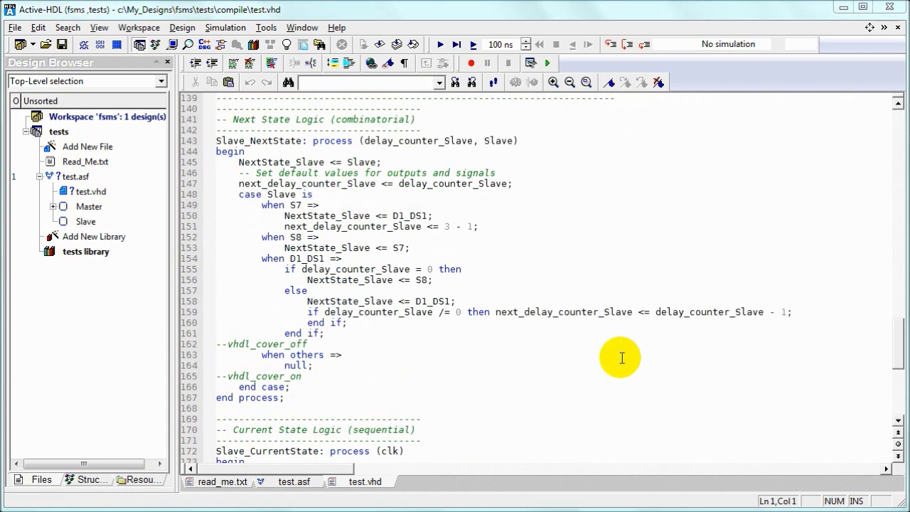
{"action": "scroll", "coordinate": [619, 357], "scroll_direction": "down", "scroll_amount": 3}
{"action": "left_click", "coordinate": [307, 482]}
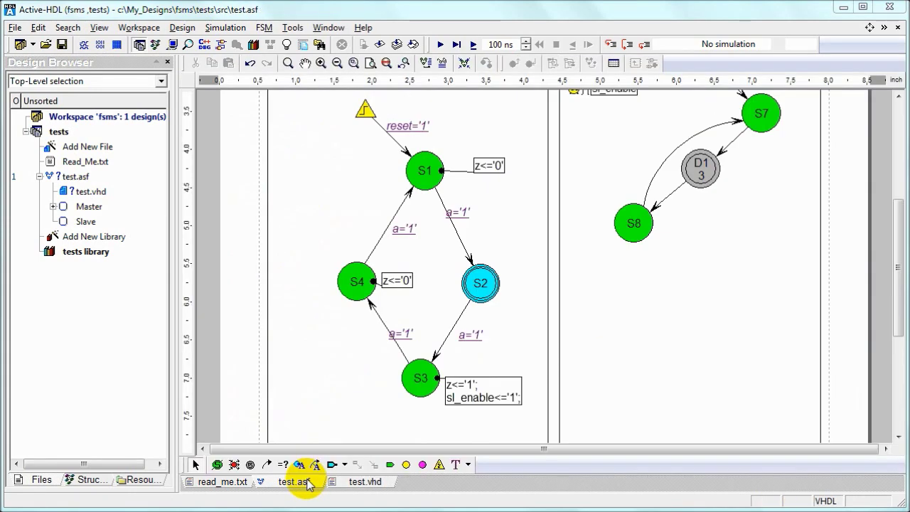
Keep Strategy3 in the FSM testbench generation settings
{"action": "left_click", "coordinate": [264, 27]}
{"action": "left_click", "coordinate": [411, 432]}
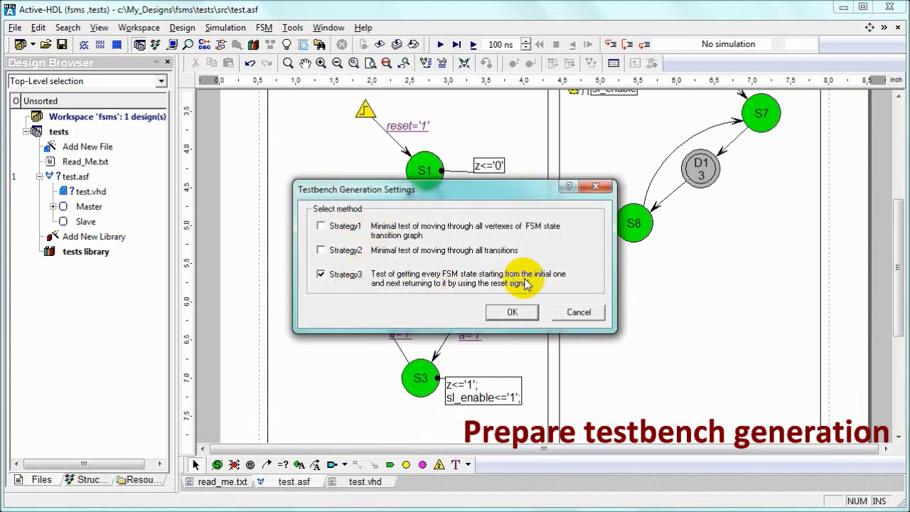
{"action": "left_click", "coordinate": [512, 312]}
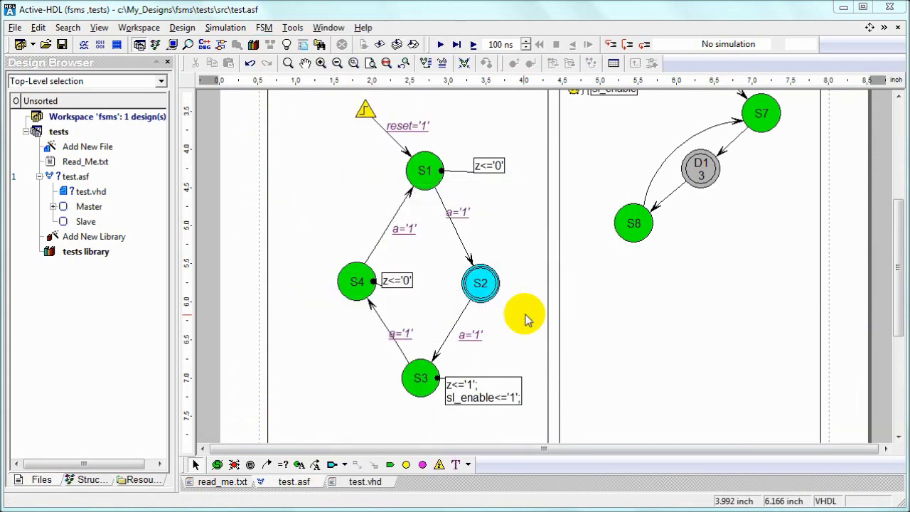
Generate the testbench and expand the test_TB folder showing test_tb3.do and test_tb3.vhd
{"action": "left_click", "coordinate": [264, 29]}
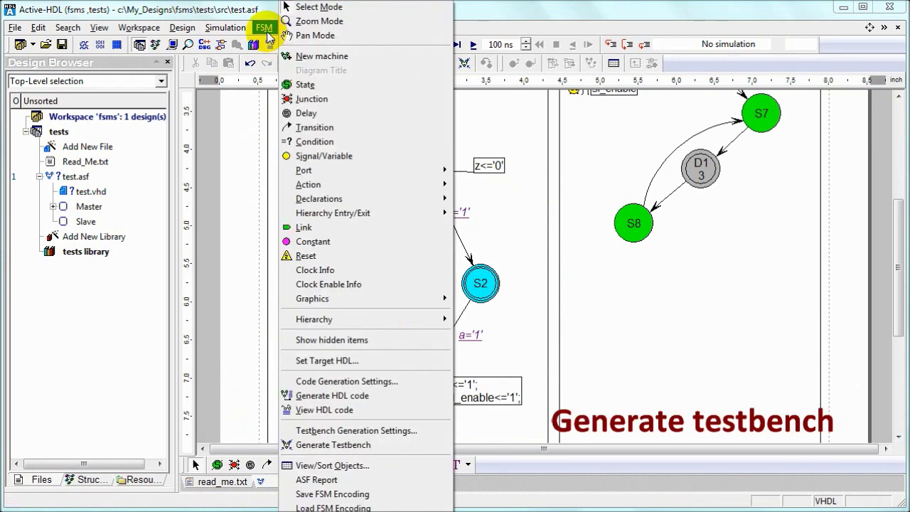
{"action": "left_click", "coordinate": [359, 444]}
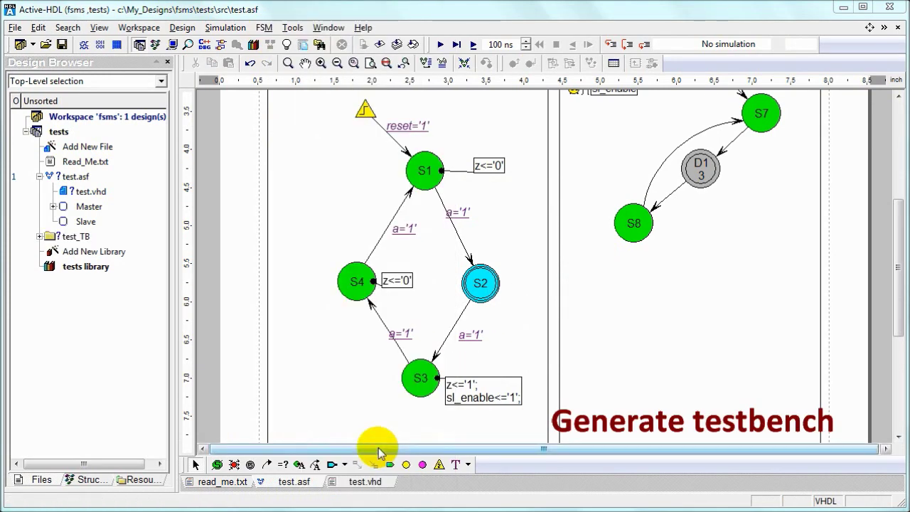
{"action": "left_click", "coordinate": [39, 237]}
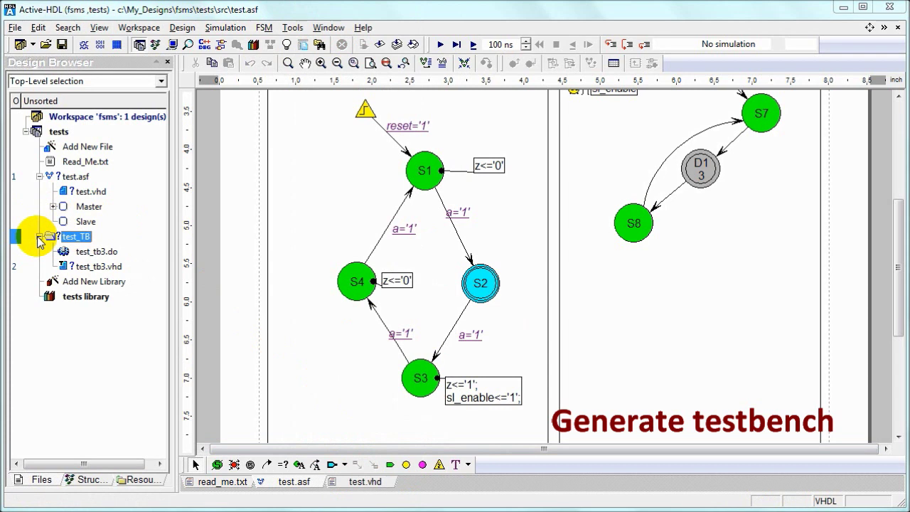
{"action": "right_click", "coordinate": [114, 254]}
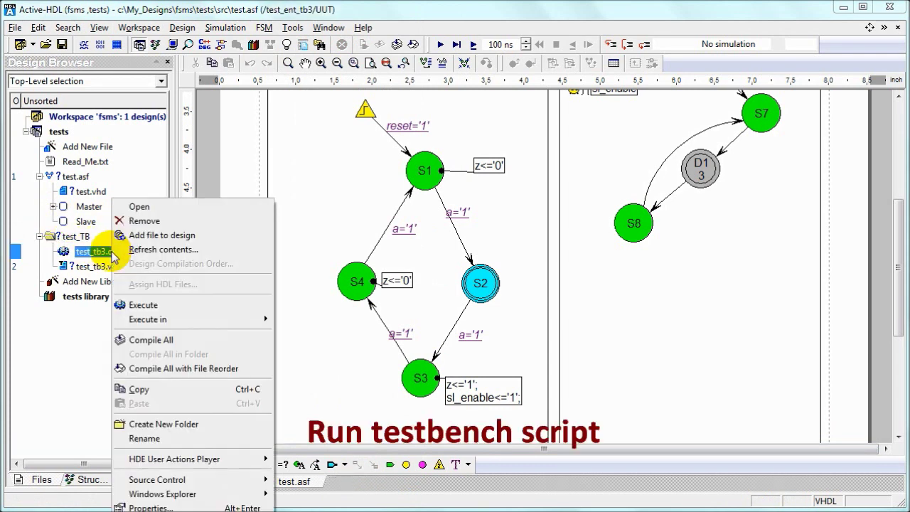
Execute test_tb3.do to initialize test_cfg_tb3 simulation, then view the test.asf diagram
{"action": "left_click", "coordinate": [179, 305]}
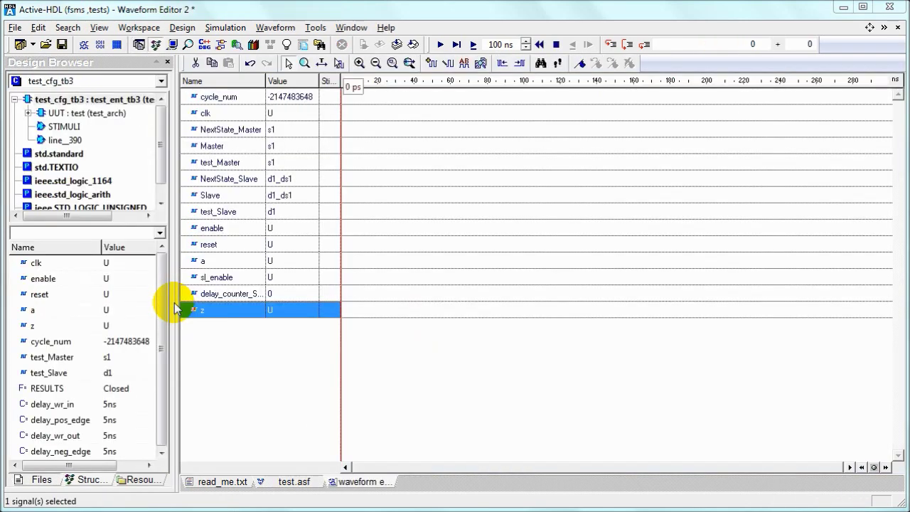
{"action": "left_click", "coordinate": [293, 481]}
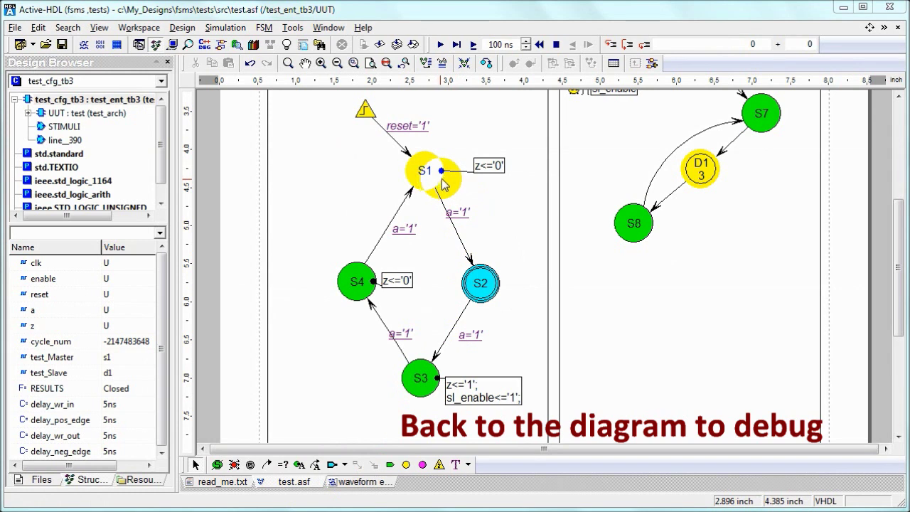
Trace seven state transitions to reach 170 ns, then show the signal waveforms
{"action": "left_click", "coordinate": [490, 66]}
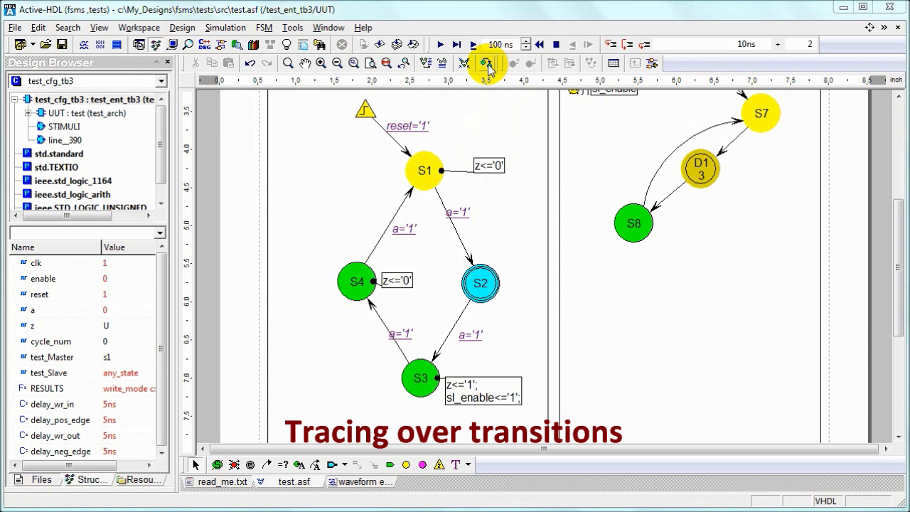
{"action": "left_click", "coordinate": [489, 65]}
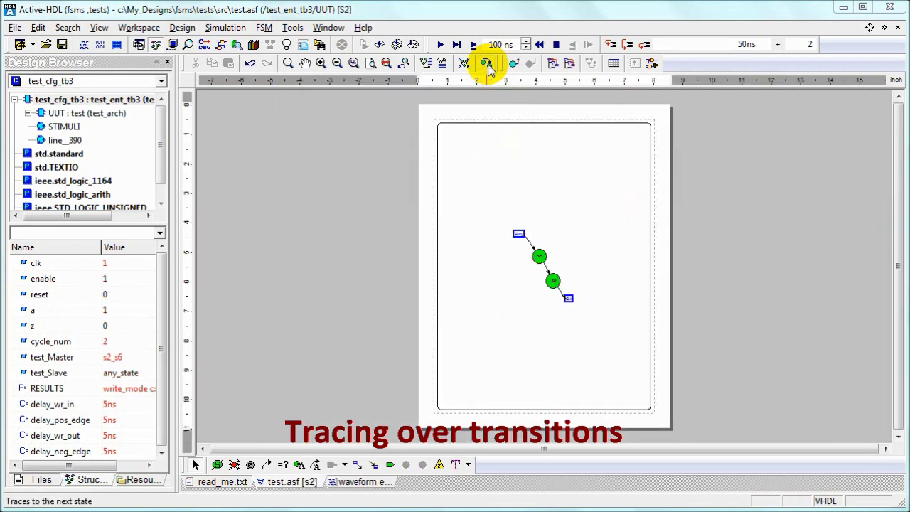
{"action": "left_click", "coordinate": [488, 65]}
{"action": "left_click", "coordinate": [489, 65]}
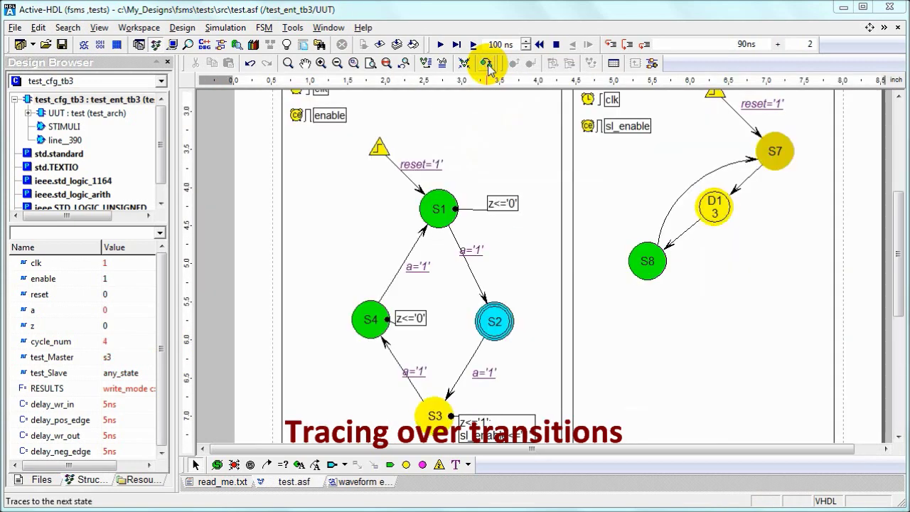
{"action": "left_click", "coordinate": [488, 65]}
{"action": "left_click", "coordinate": [488, 65]}
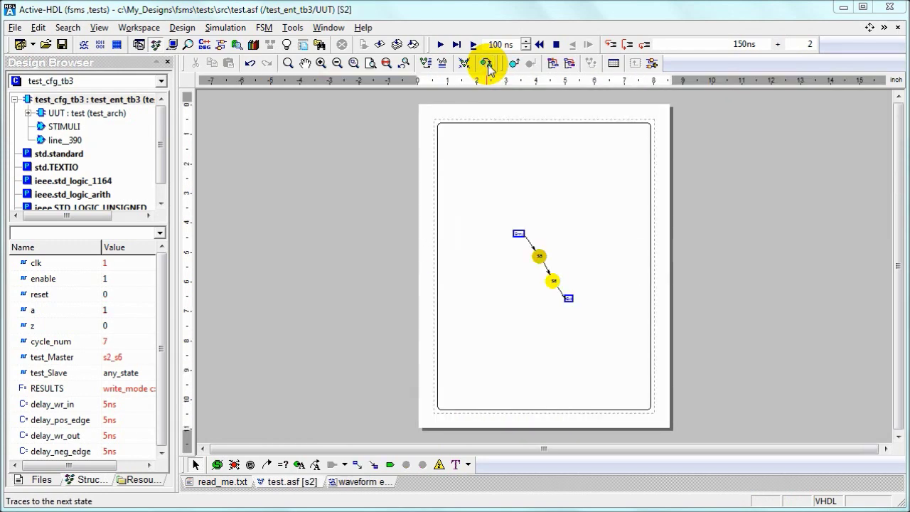
{"action": "left_click", "coordinate": [488, 65]}
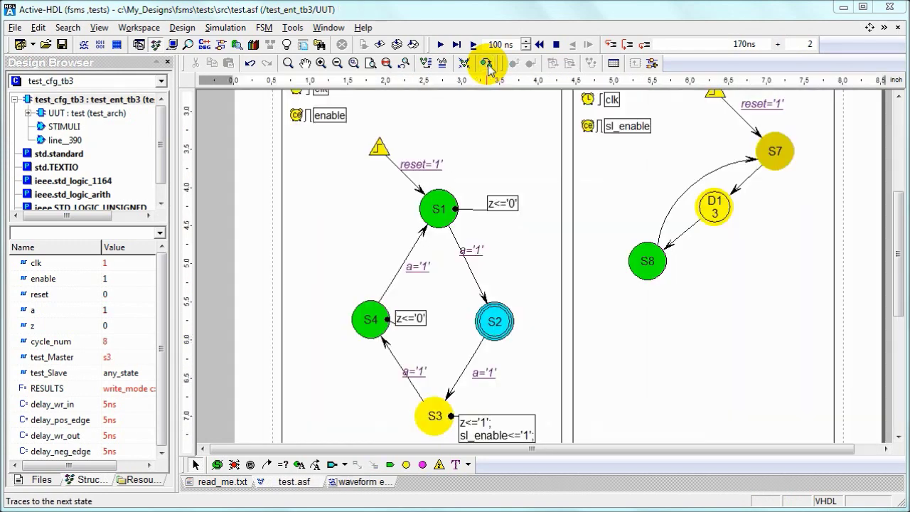
{"action": "left_click", "coordinate": [381, 482]}
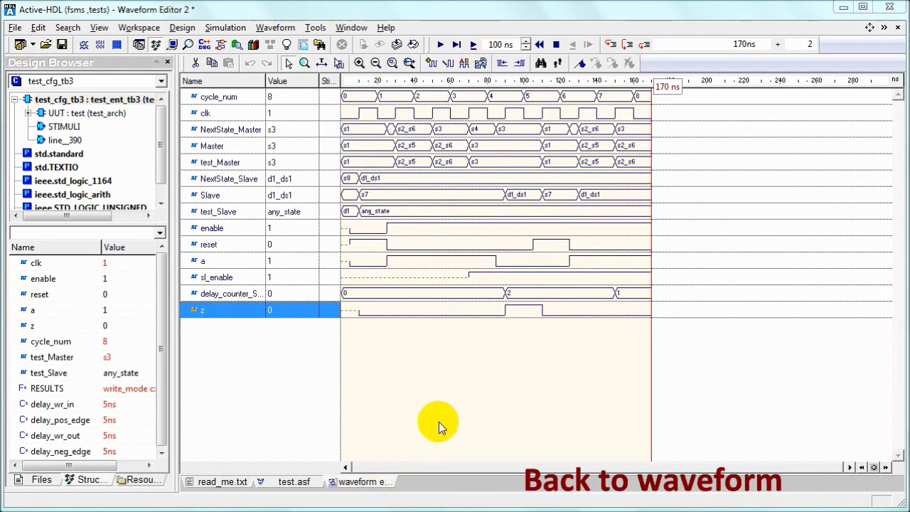